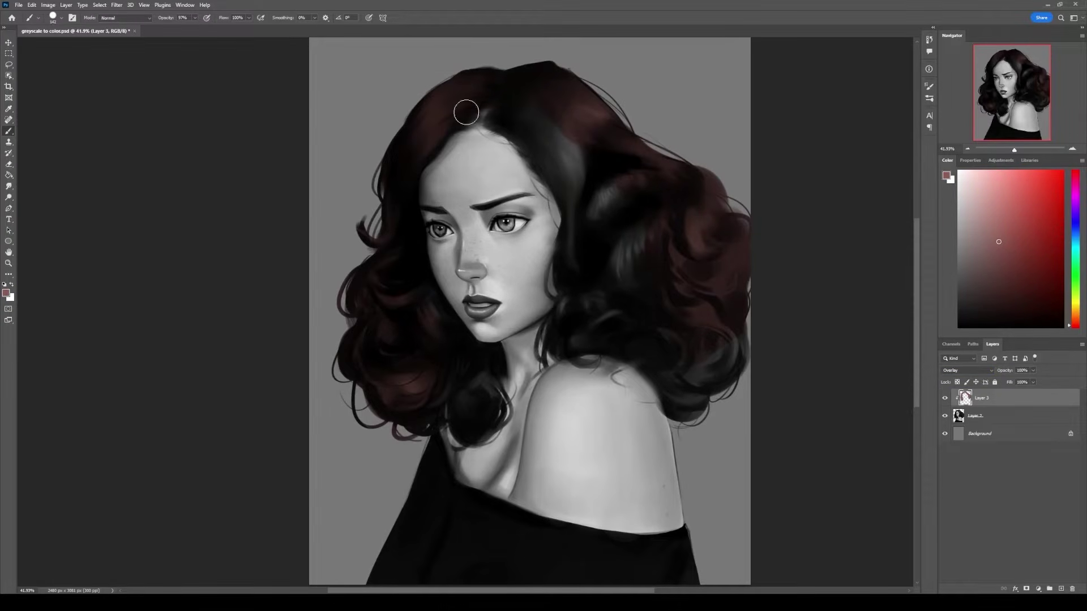
Paint muted reddish brown over the crown of the hair, using a smaller brush along the parting and hairline.
mouse_move(466, 112)
left_mouse_down()
mouse_move(596, 168)
mouse_move(574, 175)
mouse_move(573, 259)
left_mouse_up()
key("bracketleft")
key("bracketleft")
key("bracketleft")
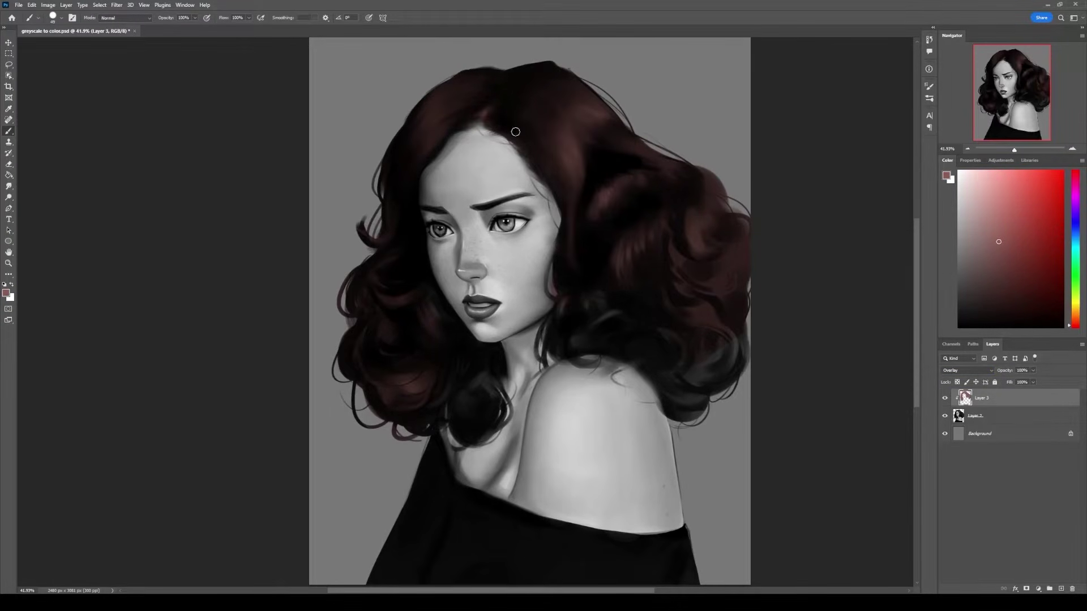
left_click_drag(516, 132, 491, 133)
Extend the reddish-brown tint over the lower curls, the strands beside the neck and the outer curls near the shoulder.
right_click(478, 390, "alt")
mouse_move(477, 390)
left_mouse_down()
mouse_move(471, 344)
mouse_move(444, 321)
left_mouse_up()
key("ctrl+z")
right_click(560, 250, "alt")
left_click_drag(548, 256, 549, 289)
left_click_drag(541, 341, 546, 363)
left_click_drag(733, 339, 674, 386)
right_click(692, 365, "alt")
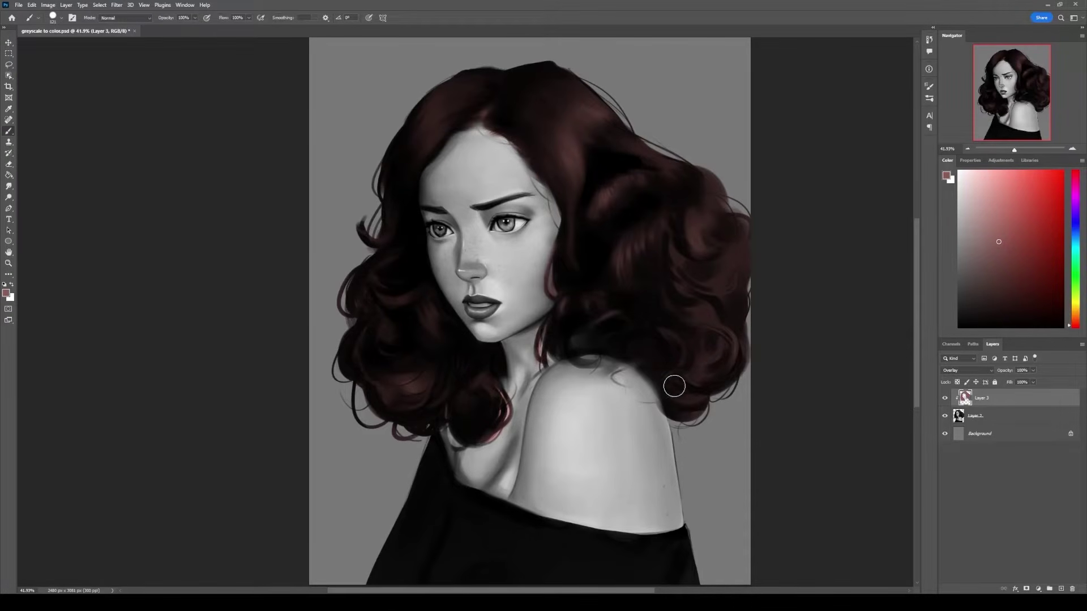
Tint the loose strands resting on the shoulder and the nearer eyebrow with a smaller brush.
key("bracketleft")
key("bracketleft")
key("bracketleft")
mouse_move(600, 361)
left_mouse_down()
mouse_move(584, 358)
mouse_move(613, 379)
left_mouse_up()
right_click(500, 211, "alt")
left_click_drag(517, 201, 497, 198)
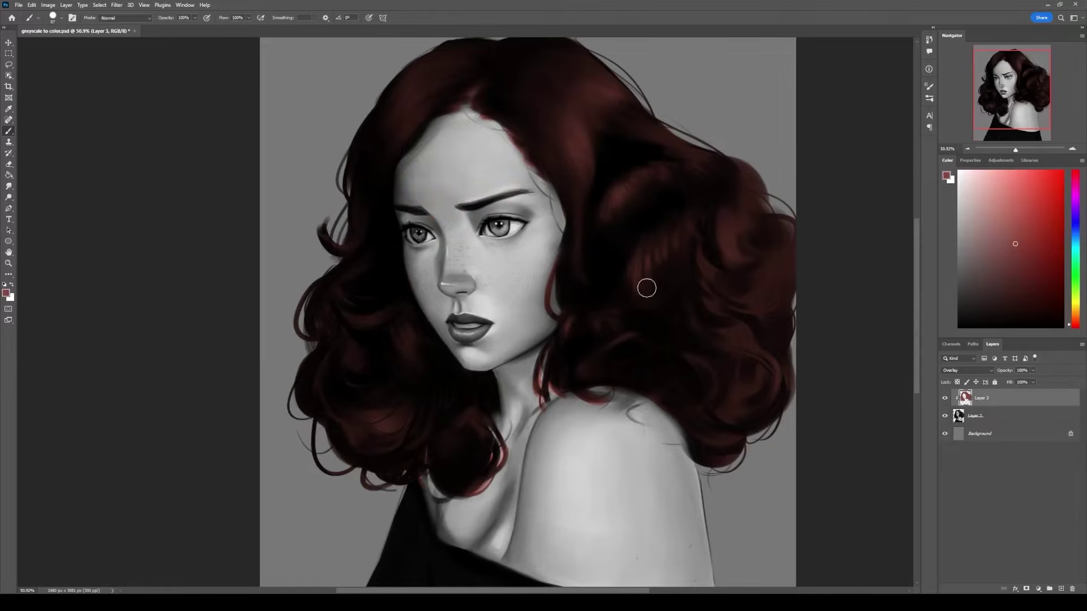
Choose a peachy skin colour and paint it over the forehead, cheeks, nose and chin.
left_click(1004, 216)
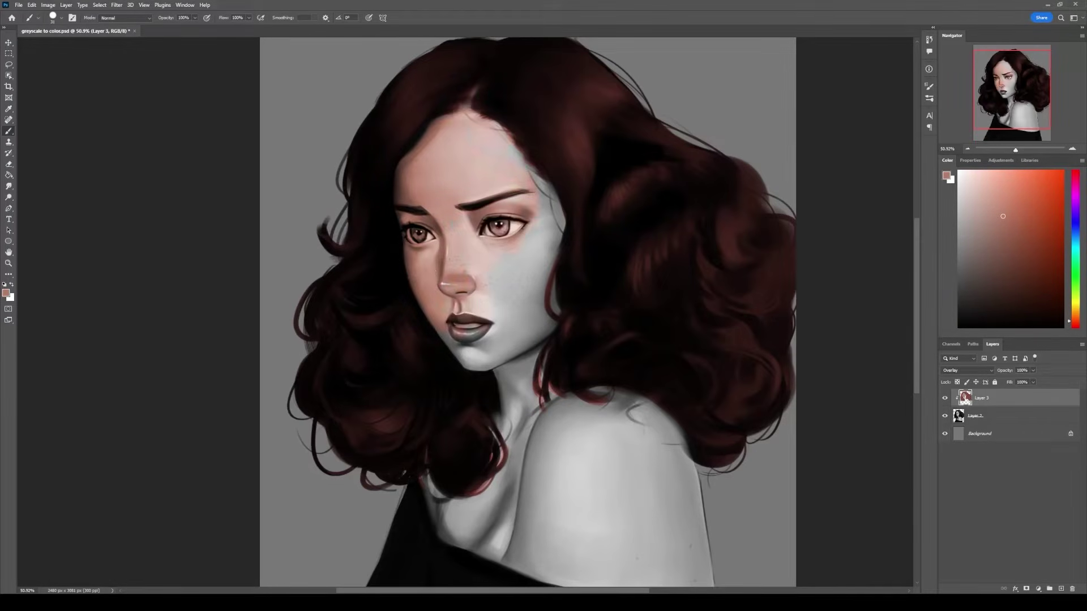
left_click(535, 244)
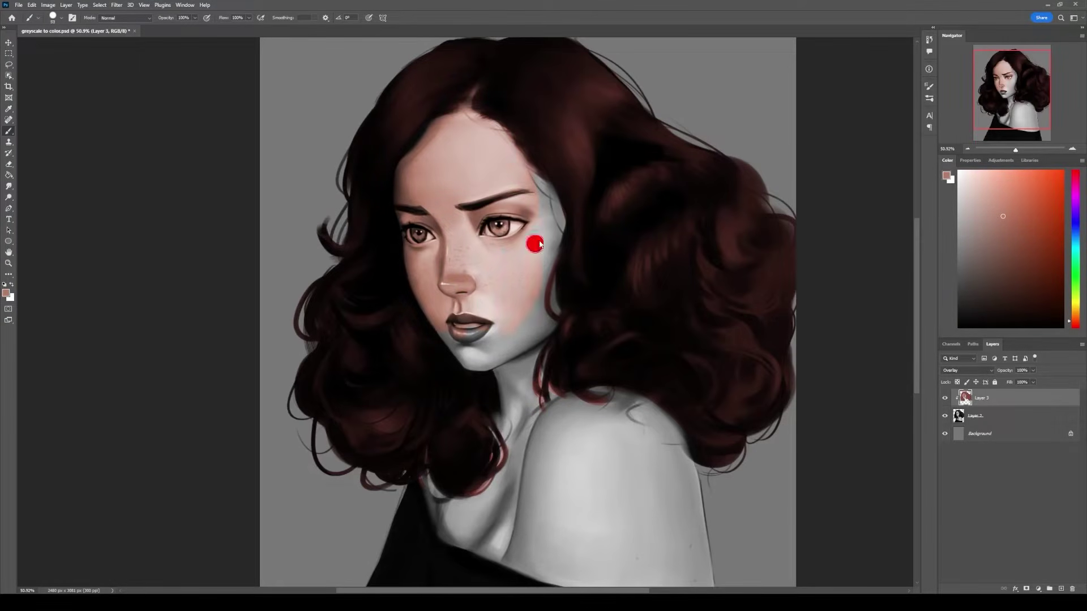
left_click(451, 199, "alt")
left_click_drag(422, 153, 406, 195)
left_click_drag(409, 257, 470, 335)
Fill the remaining grey skin along the hairline, temple and jaw with the skin tone.
key("bracketleft")
key("bracketleft")
key("bracketleft")
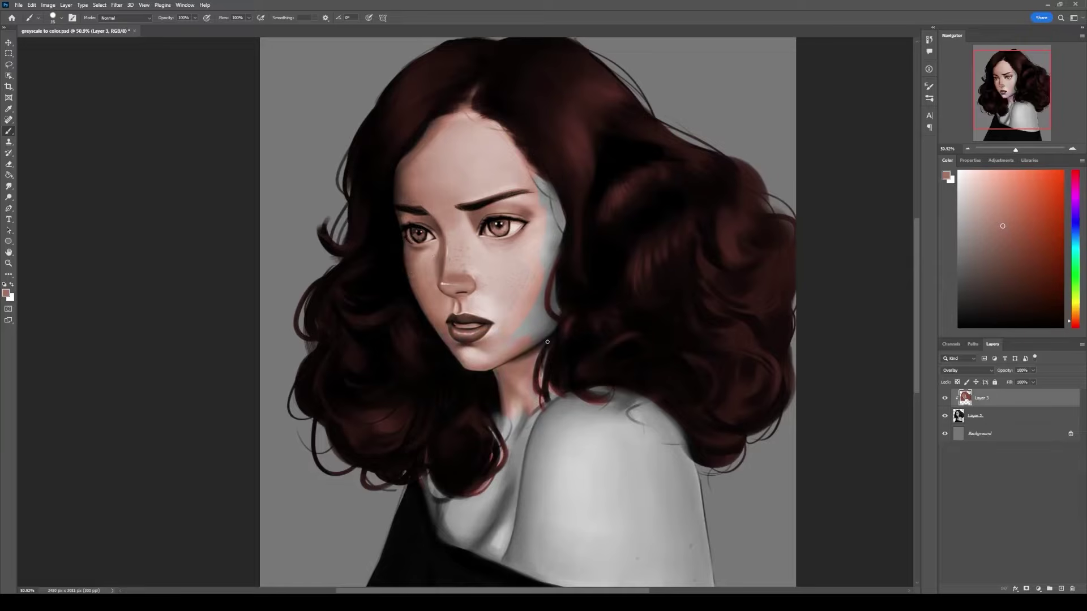
key("bracketright")
key("bracketright")
left_click_drag(552, 243, 536, 279)
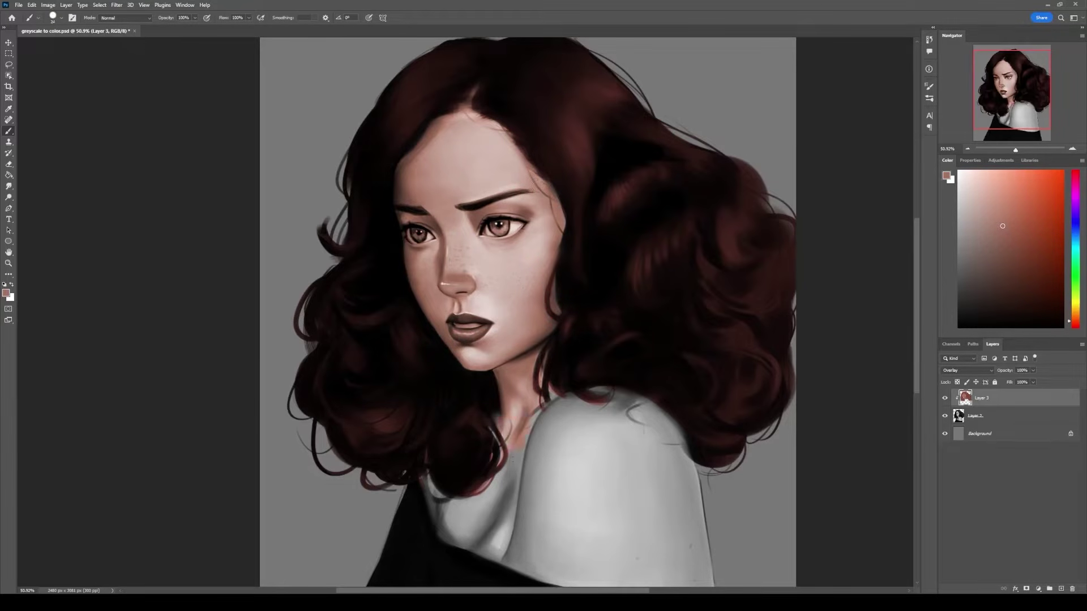
Enlarge the brush and paint the skin tone over the upper part of the shoulder.
key("bracketright")
key("bracketright")
key("bracketright")
key("bracketright")
key("bracketright")
key("bracketright")
key("bracketright")
key("bracketright")
key("bracketright")
left_click_drag(597, 388, 611, 459)
left_click_drag(645, 406, 640, 369)
Cover the rest of the shoulder, upper arm and chest down to the neckline with the skin tone.
key("bracketright")
key("bracketright")
key("bracketright")
key("bracketright")
key("bracketright")
key("bracketright")
key("bracketright")
left_click_drag(671, 538, 498, 509)
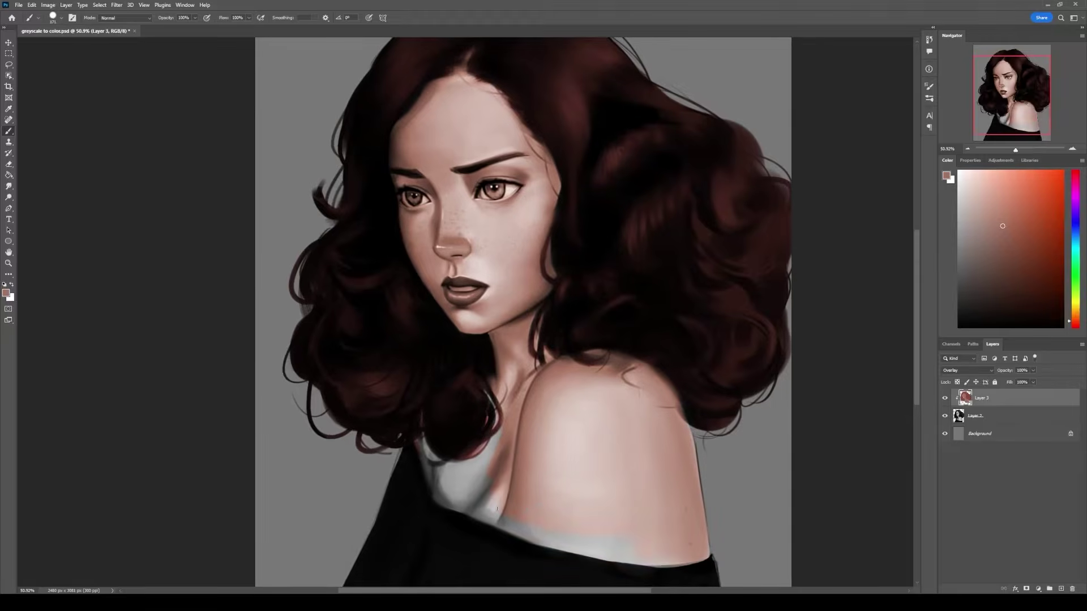
mouse_move(426, 478)
left_mouse_down()
mouse_move(474, 453)
mouse_move(434, 493)
left_mouse_up()
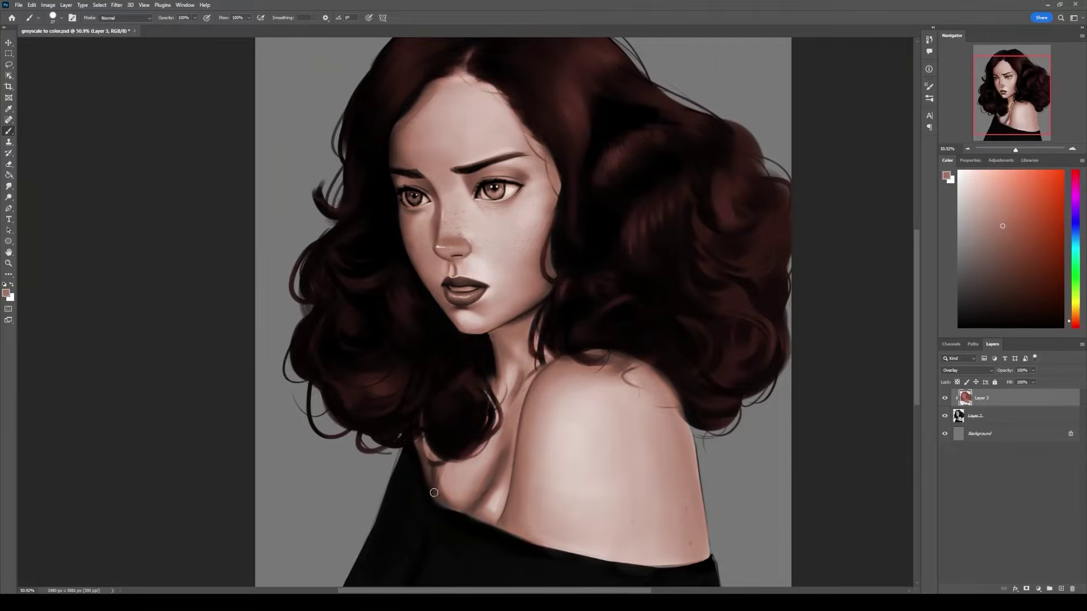
Neutralise the reddish tint on both eyes and the teeth with a pale desaturated beige.
left_click_drag(481, 178, 537, 179)
left_click(540, 205, "alt")
left_click_drag(498, 211, 544, 215)
left_click(527, 209, "alt")
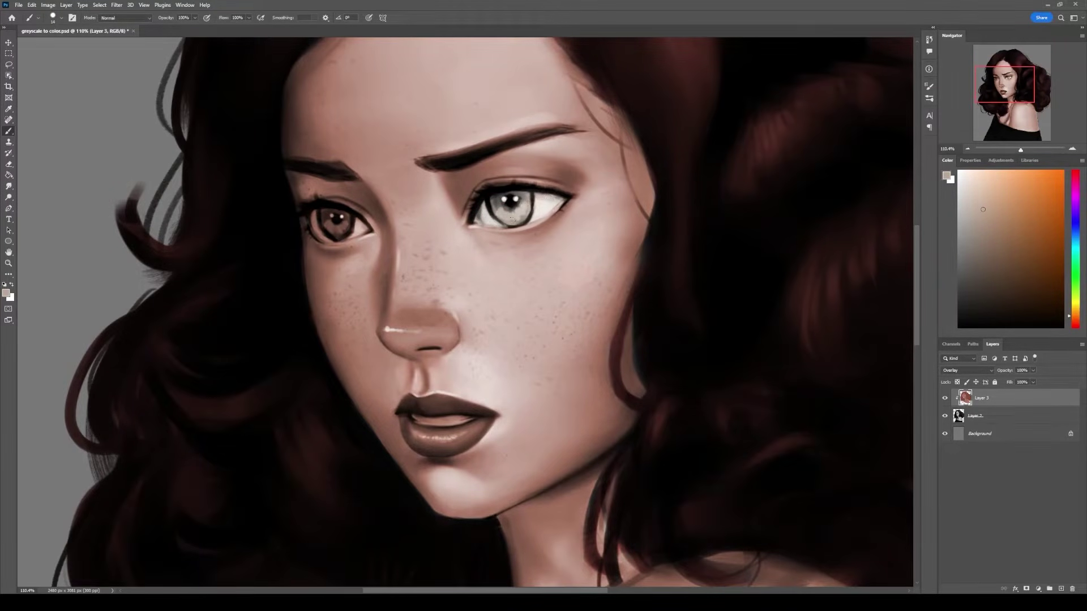
mouse_move(358, 227)
left_mouse_down()
mouse_move(324, 234)
mouse_move(339, 224)
left_mouse_up()
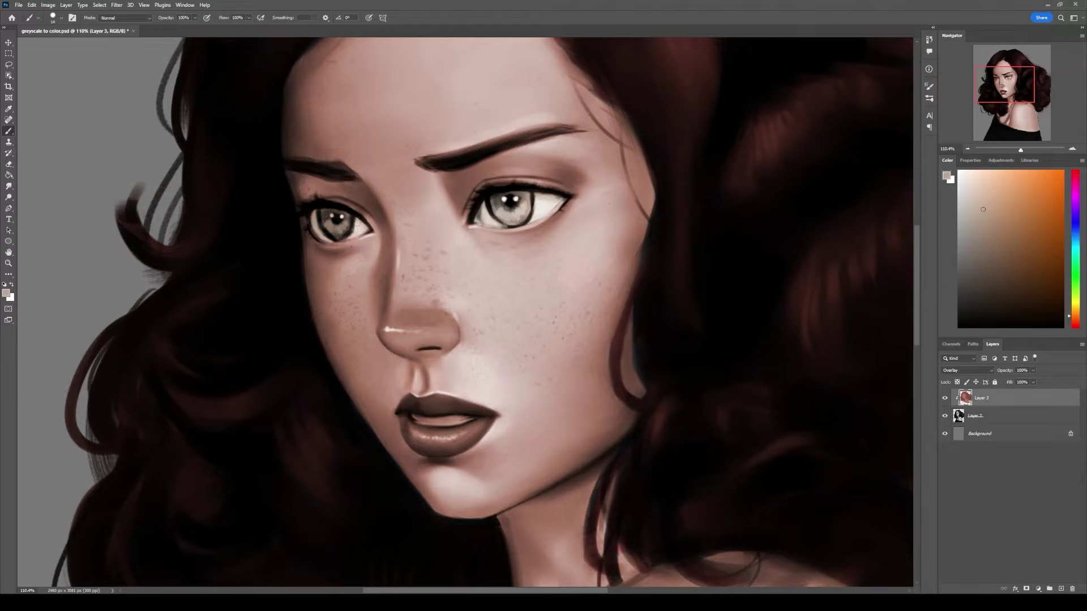
mouse_move(456, 420)
left_mouse_down()
mouse_move(419, 421)
mouse_move(471, 419)
left_mouse_up()
Colour both irises green and paint the lips with a magenta pink.
key("bracketright")
left_click(340, 228, "alt")
left_click_drag(498, 211, 524, 207)
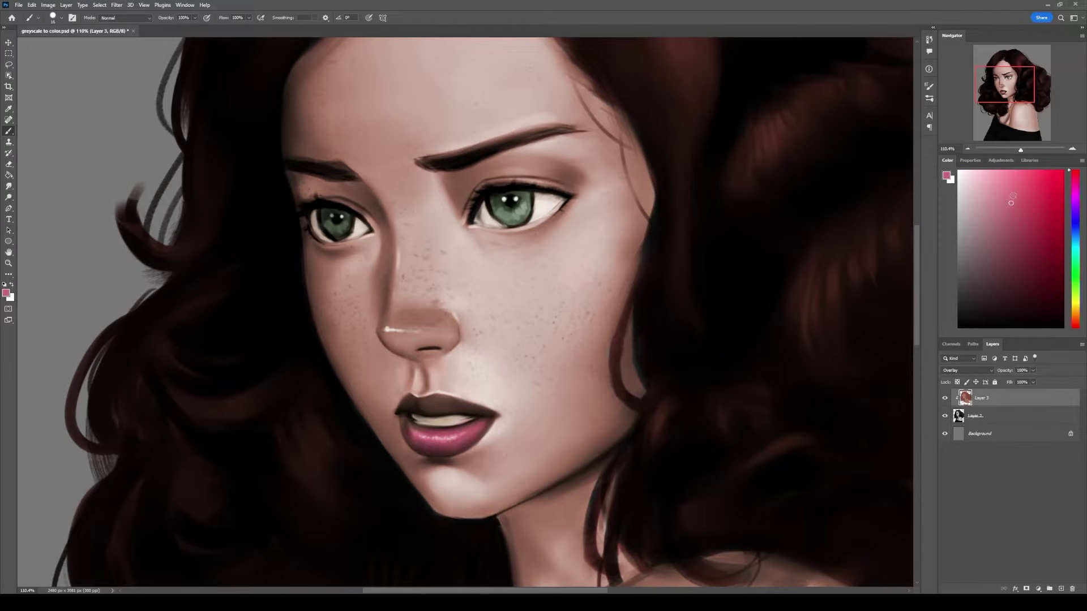
left_click(1013, 196)
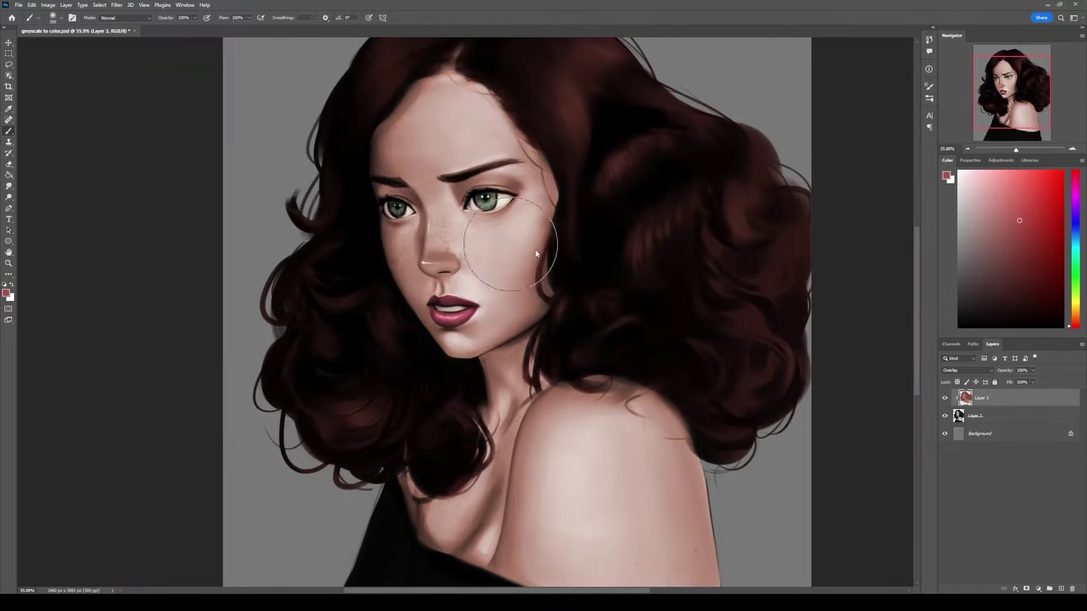
Build up a soft red blush on the cheeks, nose and brow area, moving to a more saturated red.
left_click_drag(519, 253, 538, 253)
right_click(453, 258, "alt")
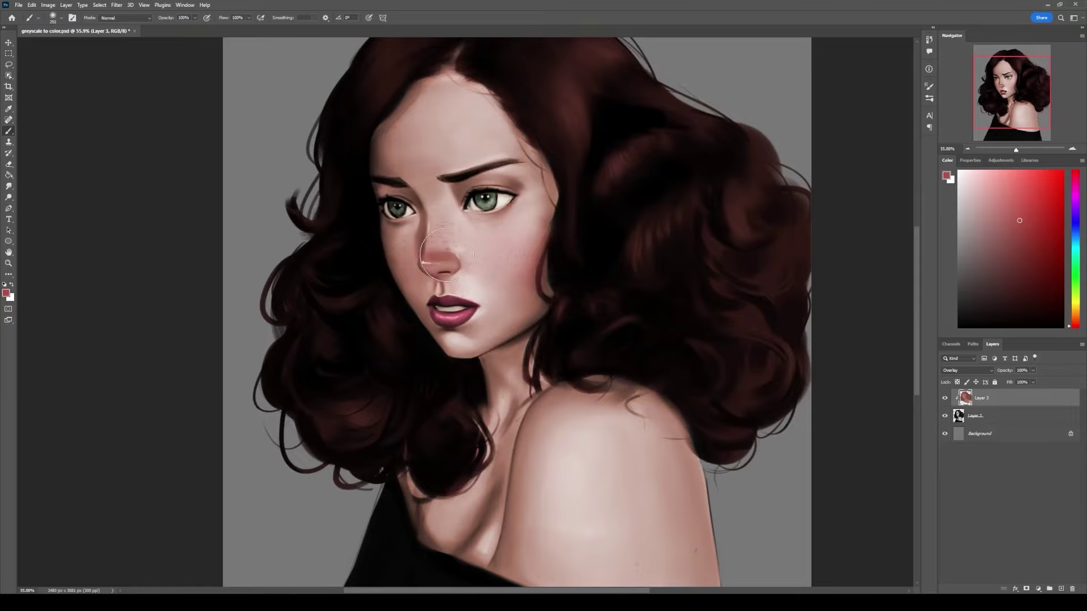
left_click(1034, 209)
left_click_drag(444, 250, 443, 255)
left_click_drag(464, 272, 454, 274)
left_click_drag(399, 249, 405, 256)
mouse_move(561, 245)
left_mouse_down()
mouse_move(532, 218)
mouse_move(527, 187)
left_mouse_up()
left_click_drag(439, 180, 420, 180)
Shift the magenta lips towards a deeper red with a darker, more saturated red.
mouse_move(462, 319)
left_mouse_down()
mouse_move(447, 321)
mouse_move(493, 310)
left_mouse_up()
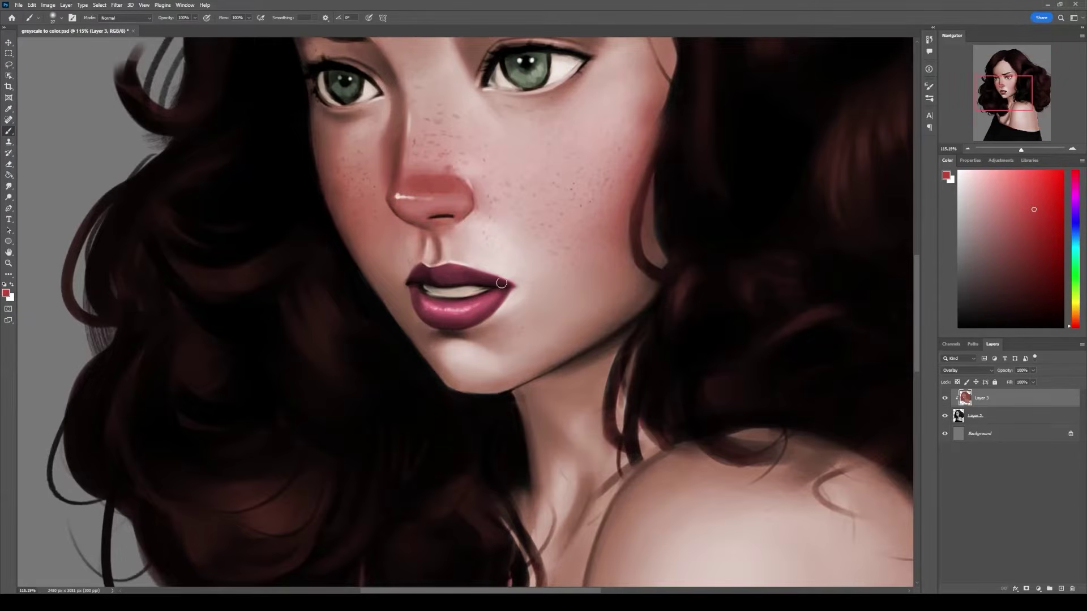
left_click(1044, 236)
key("bracketright")
left_click_drag(540, 265, 465, 236)
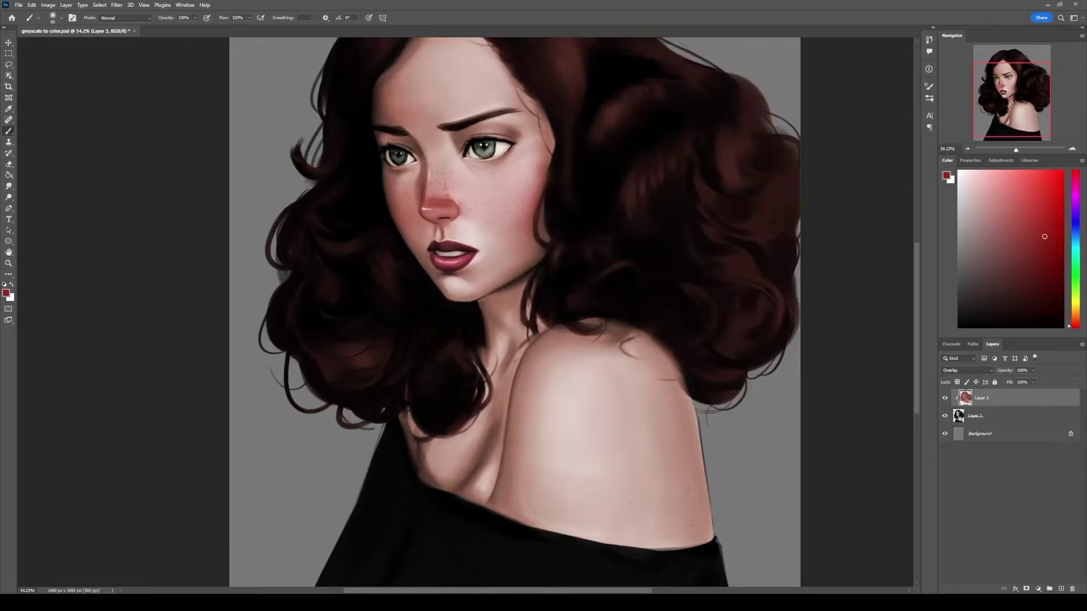
Tint the chin and jawline with a pale desaturated yellow, shifting the hue slightly towards yellow-green.
left_click_drag(552, 238, 534, 215)
left_click_drag(1076, 317, 1076, 308)
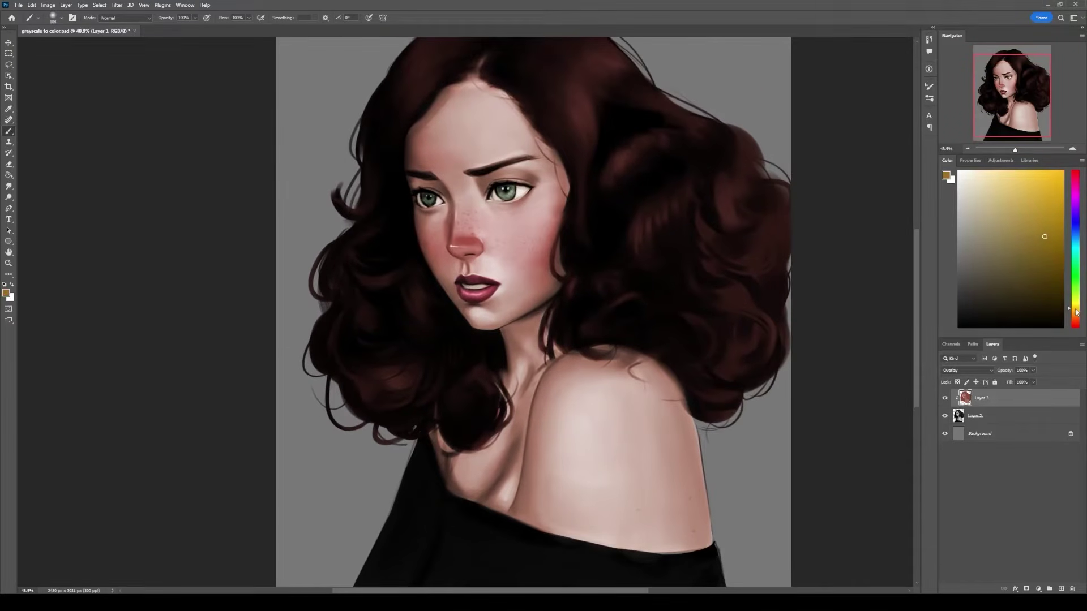
left_click(997, 207)
scroll(503, 269, "up", 2)
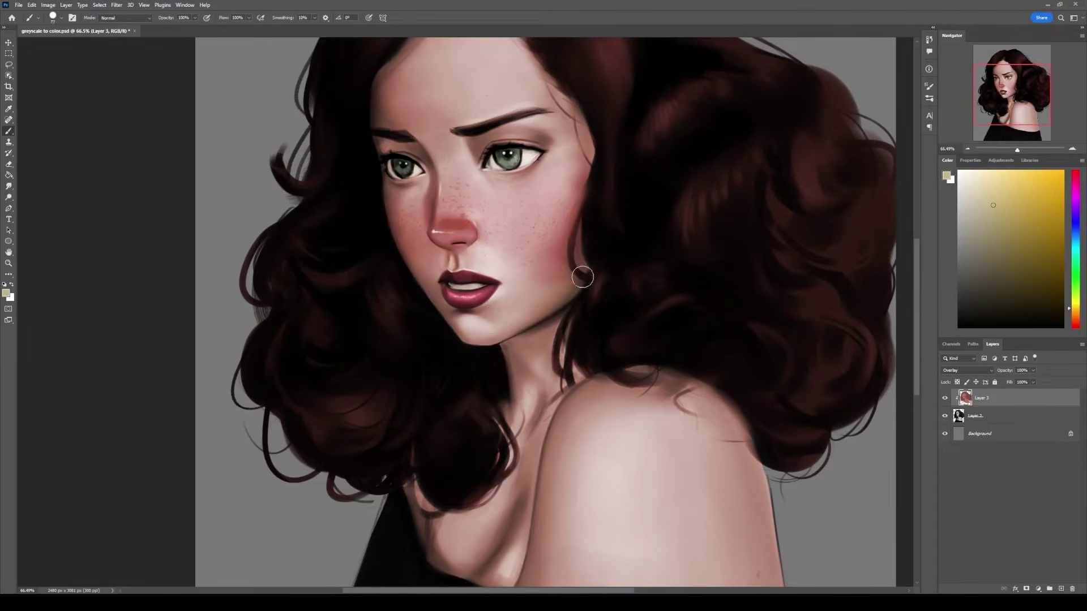
left_click(1076, 301)
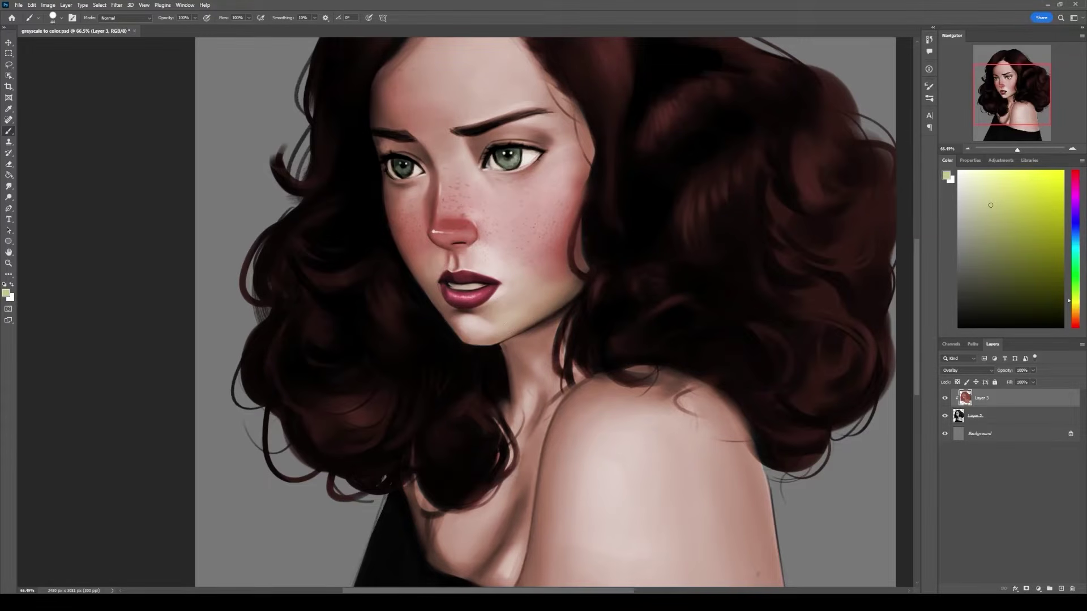
left_click_drag(578, 272, 573, 272, "alt")
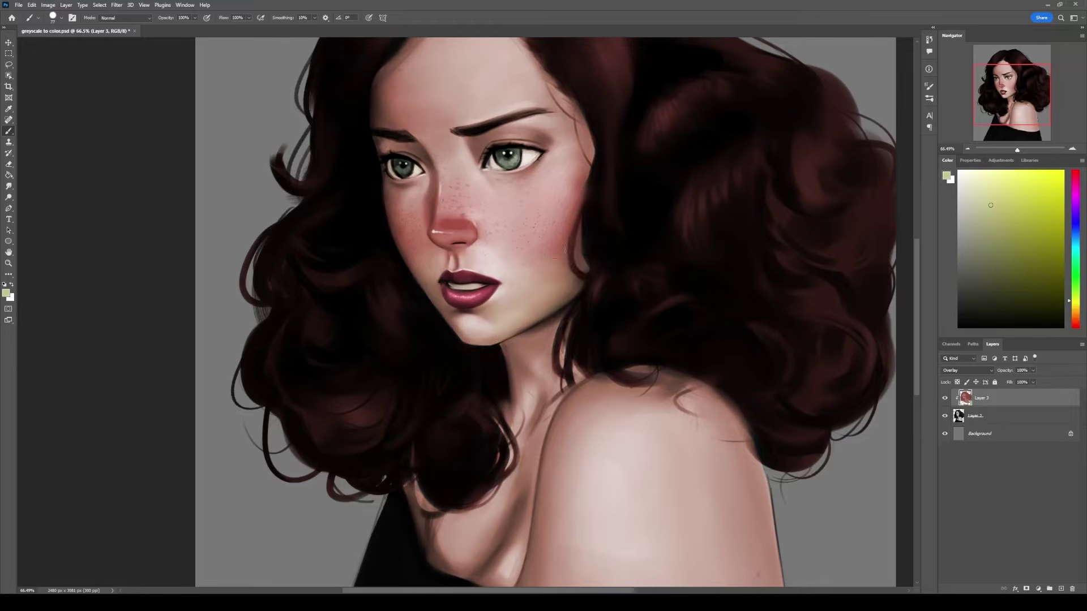
Change to a warmer golden yellow and glaze it over the jaw and forehead.
left_click(1076, 308)
left_click(1011, 192)
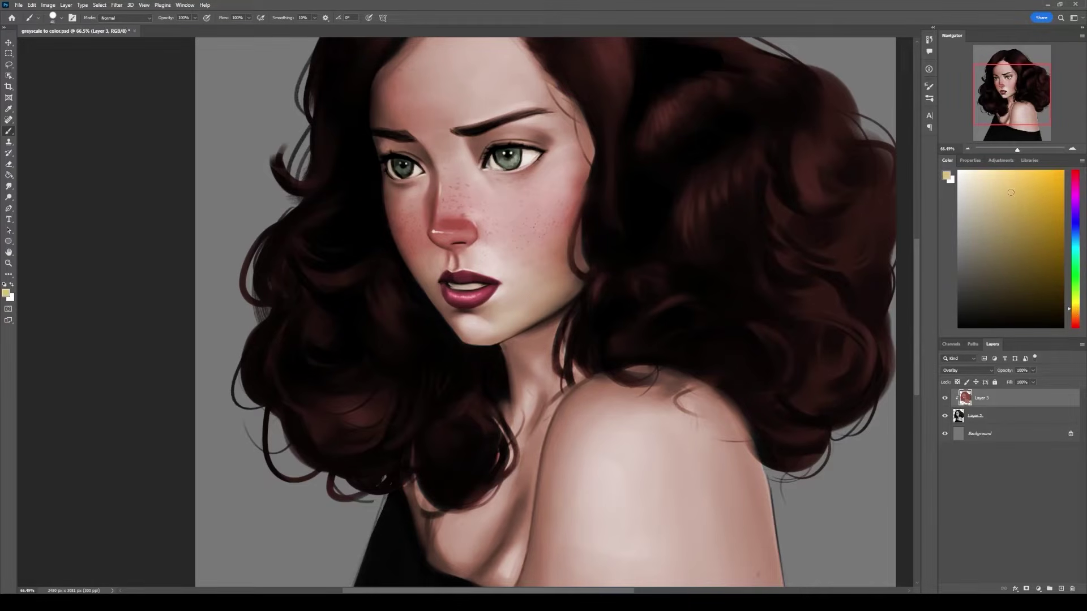
left_click(586, 292, "alt")
scroll(590, 278, "up", 3)
scroll(587, 345, "down", 8)
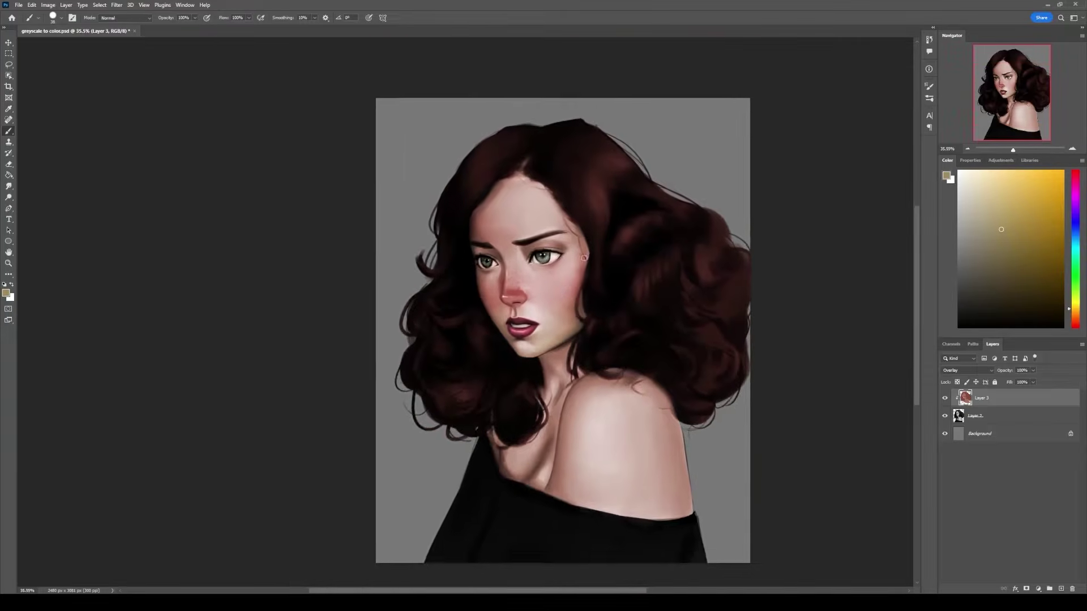
scroll(565, 258, "up", 4)
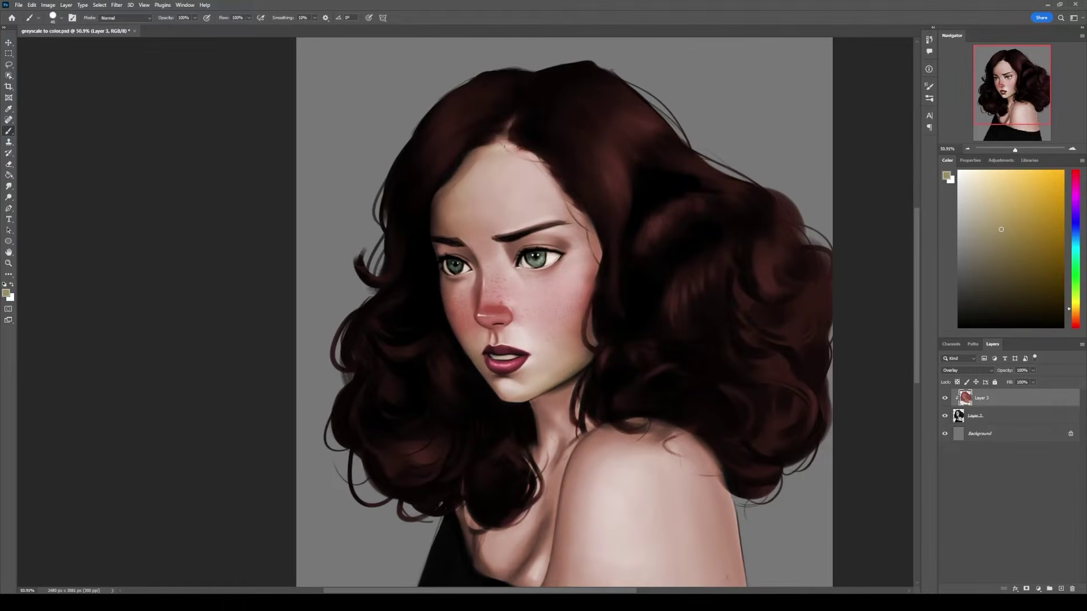
scroll(452, 239, "up", 2)
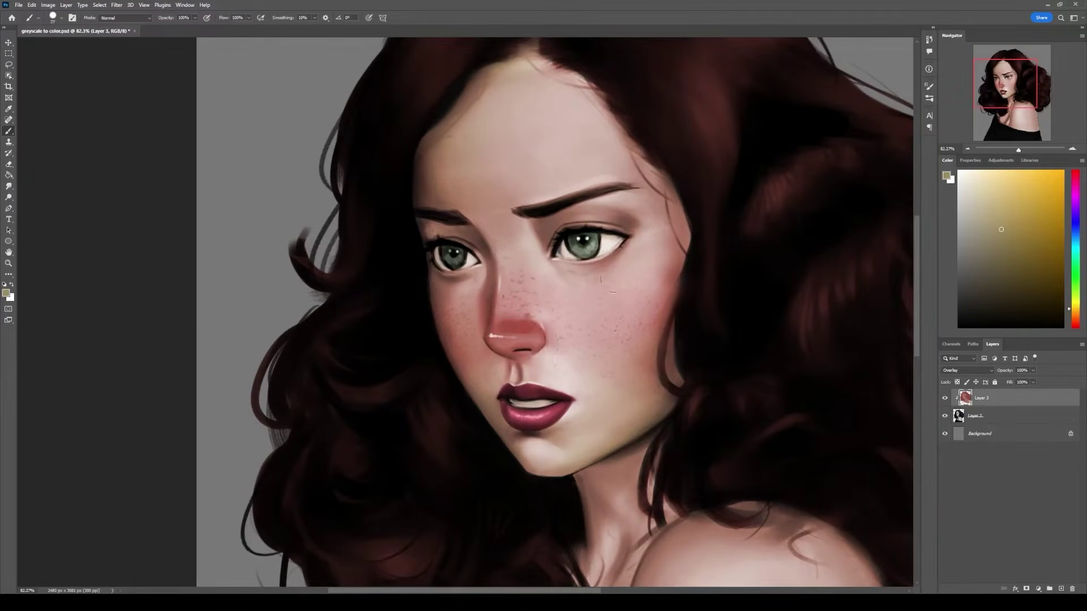
Choose a pinkish red and warm up the skin of the shoulder and upper arm.
scroll(473, 115, "down", 3)
left_click(1075, 327)
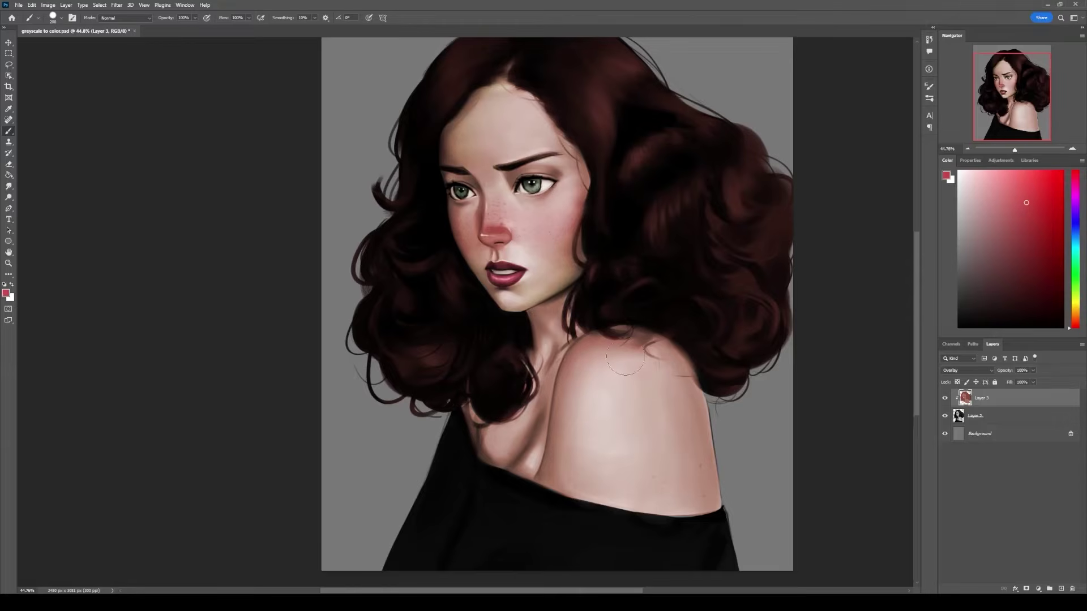
left_click_drag(530, 384, 490, 384)
left_click(709, 372, "alt")
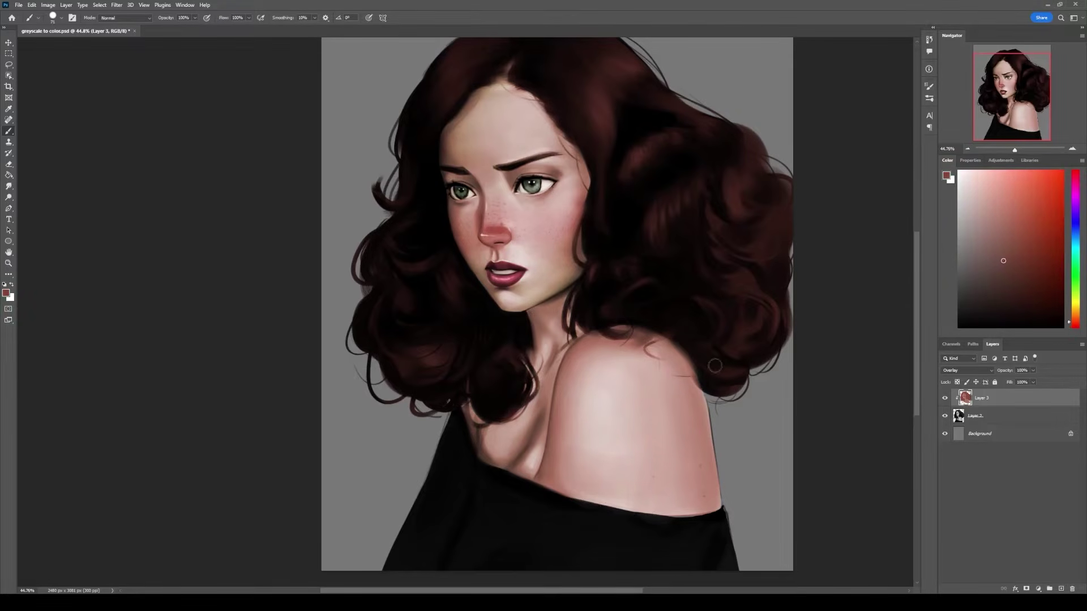
left_click(702, 391, "alt")
left_click(545, 378, "alt")
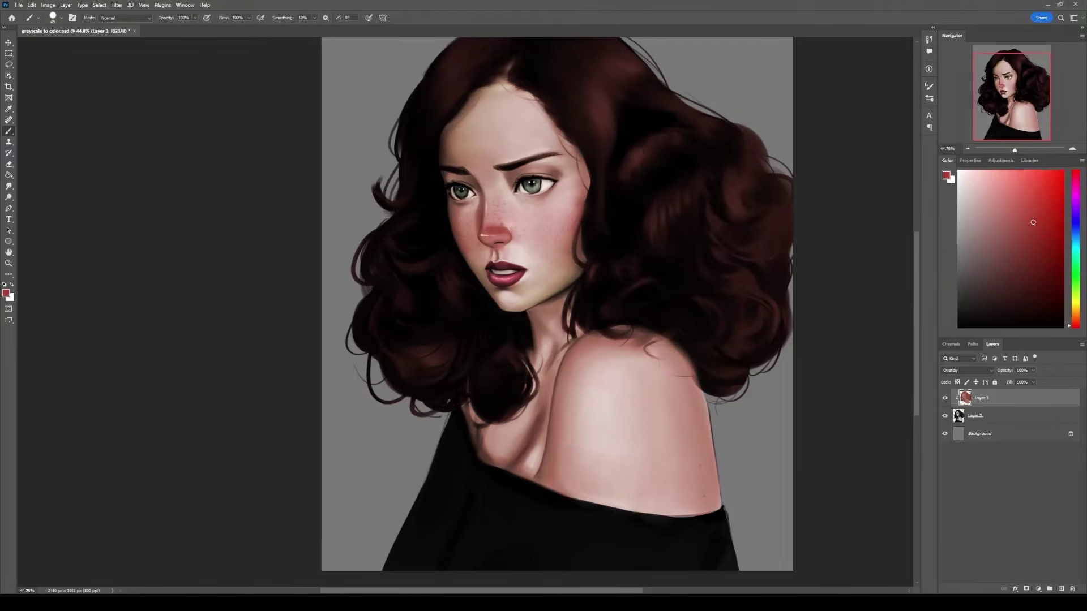
Deepen the red tint along the shoulder's edges, the skin above the neckline and the neck.
left_click_drag(569, 389, 562, 389)
mouse_move(598, 488)
left_mouse_down()
mouse_move(678, 442)
mouse_move(709, 515)
left_mouse_up()
left_click_drag(574, 261, 560, 260)
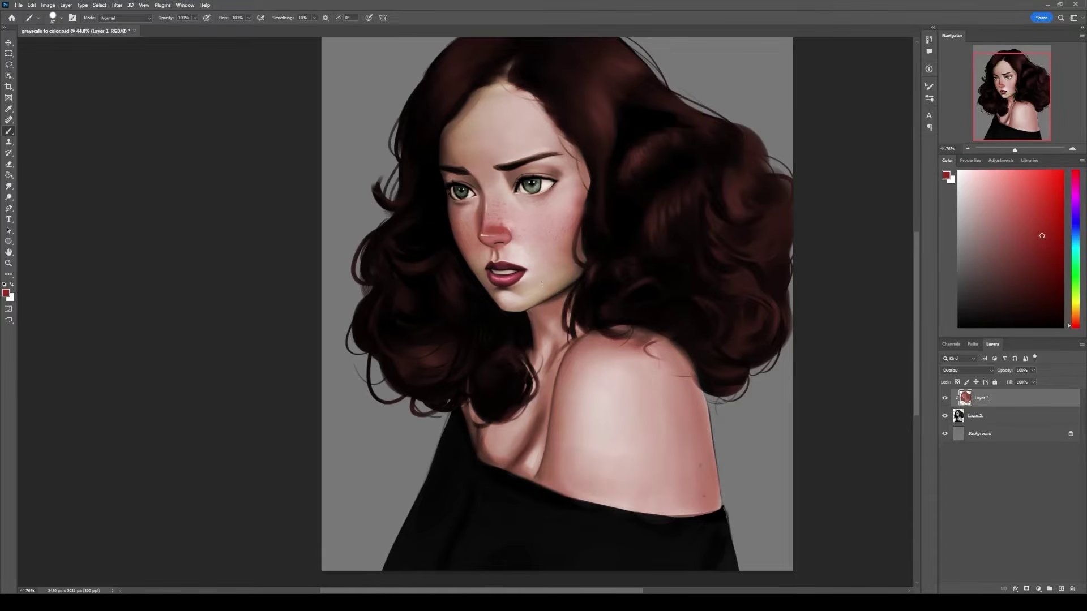
Paint dark red shading over the eyelids and around both eyes.
scroll(608, 258, "down", 1)
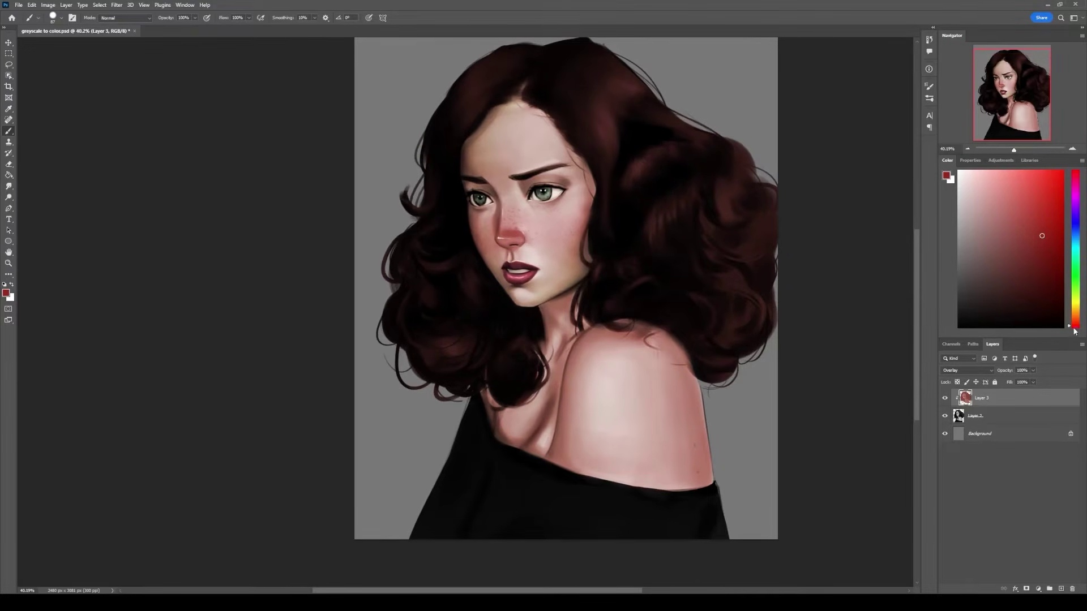
left_click(1029, 274)
scroll(542, 200, "up", 10)
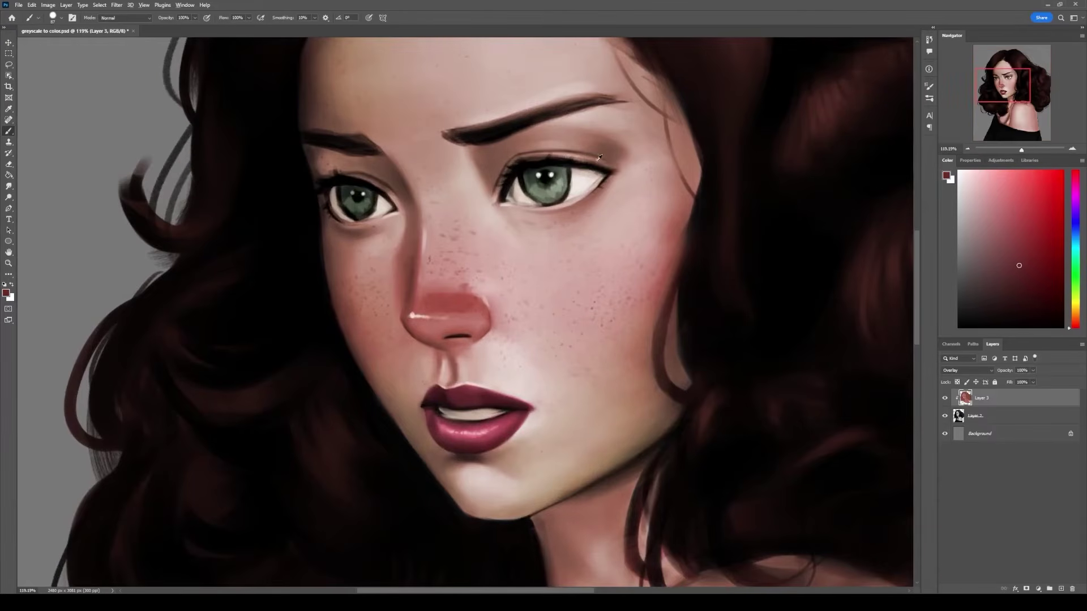
left_click_drag(612, 159, 515, 148)
key("ctrl+z")
left_click(1029, 263)
left_click_drag(619, 153, 514, 150)
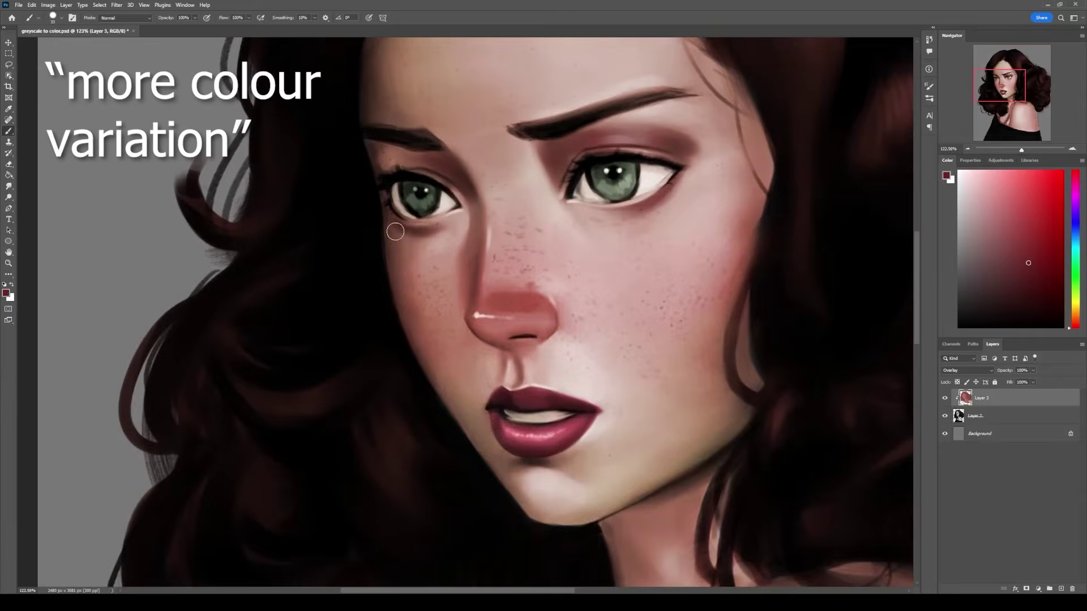
Glaze a pale desaturated yellow over the light area of the shoulder with a large brush.
scroll(474, 206, "down", 4)
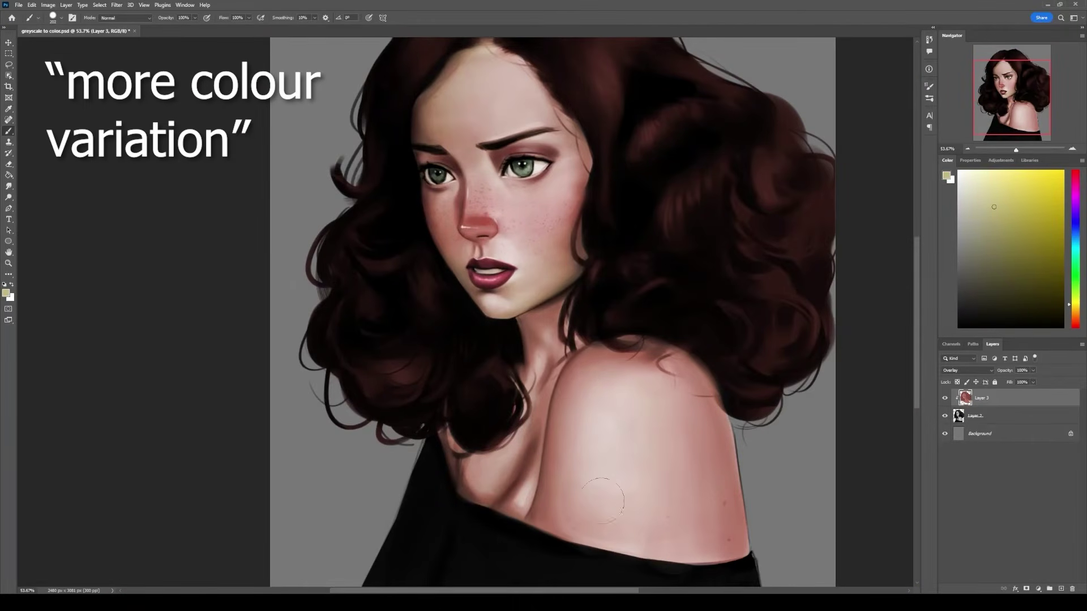
mouse_move(612, 300)
left_mouse_down()
mouse_move(556, 260)
mouse_move(628, 260)
mouse_move(617, 260)
left_mouse_up()
left_click(541, 218, "alt")
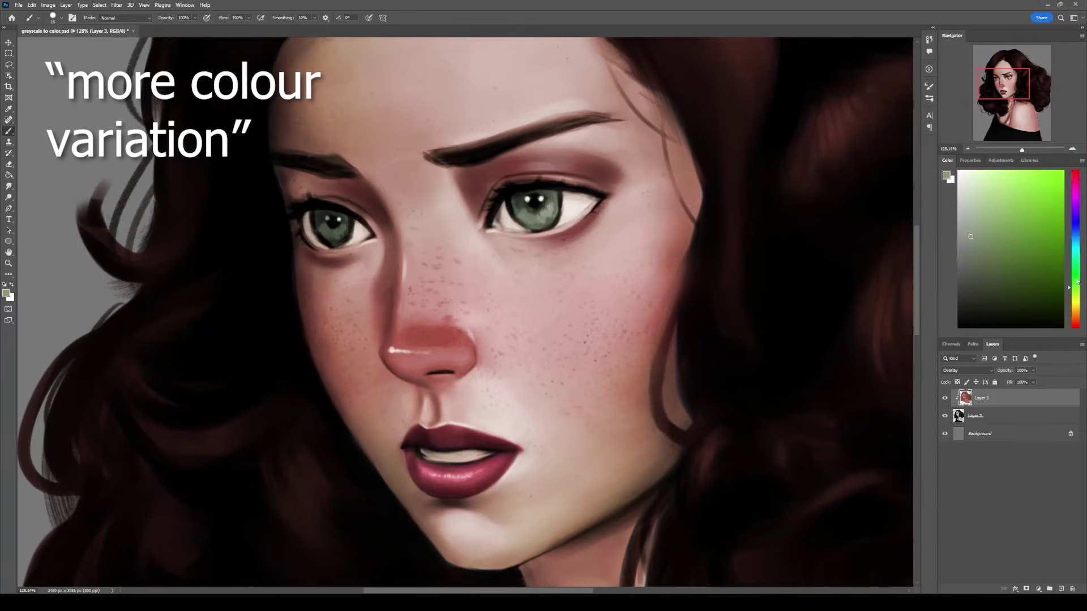
Vary the iris colour of both eyes with muted and brighter green strokes.
left_click(549, 201, "alt")
left_click_drag(518, 199, 522, 211)
left_click_drag(340, 227, 321, 214)
left_click(1074, 286)
left_click(1004, 196)
mouse_move(545, 212)
left_mouse_down()
mouse_move(529, 220)
mouse_move(536, 226)
left_mouse_up()
left_click_drag(341, 227, 327, 234)
left_click_drag(526, 218, 550, 213)
Choose a dark red, and replace it with the pink skin tone sampled from the cheek.
left_click(1075, 325)
left_click(1051, 275)
left_click(660, 303, "alt")
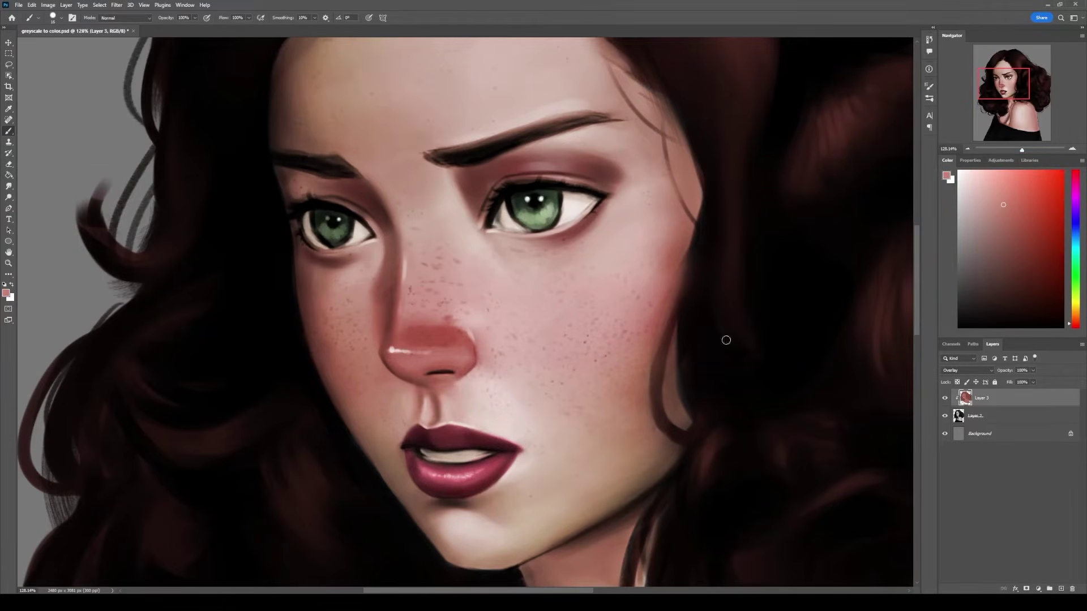
scroll(494, 299, "down", 5)
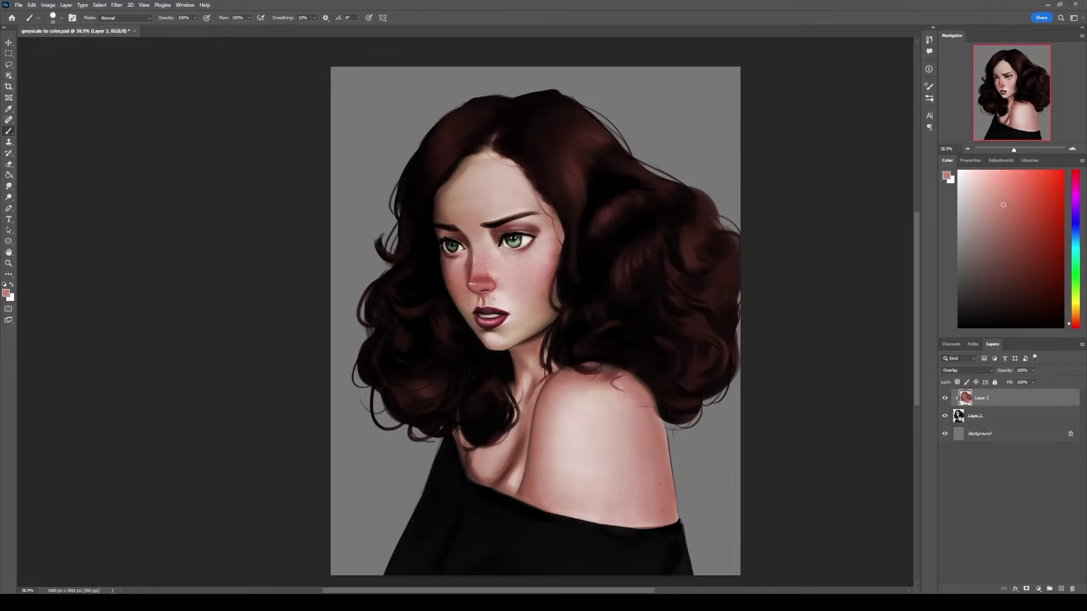
Add a new layer clipped above the colour layer and set its blend mode to Overlay.
key("ctrl+shift+alt+n")
key("ctrl+alt+g")
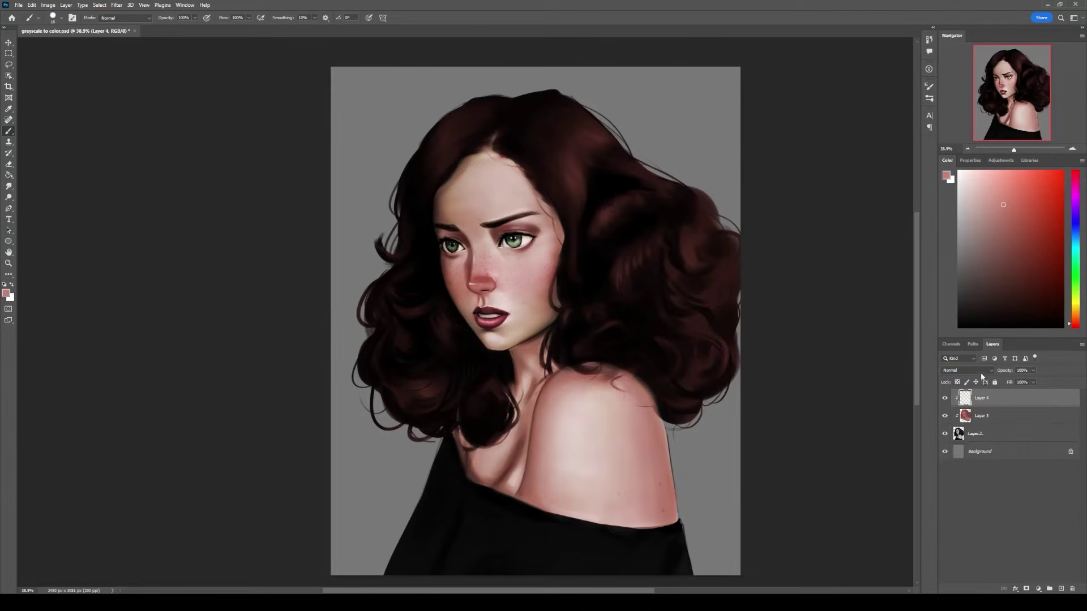
left_click(981, 372)
Paint a saturated red over the skin of the face, neck, chest and shoulder.
left_click(1078, 329)
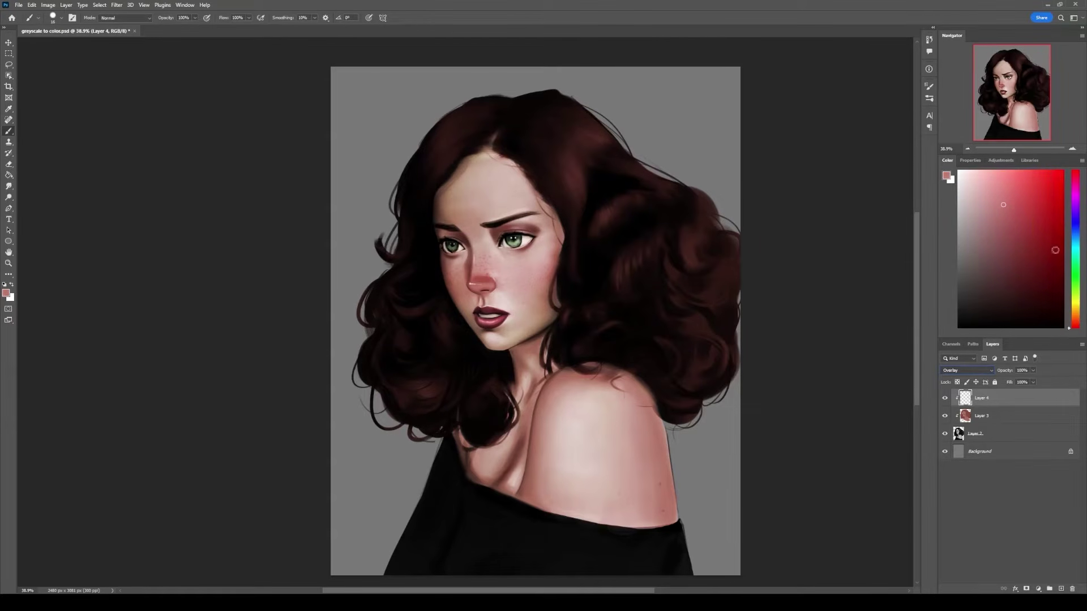
left_click(1041, 209)
mouse_move(508, 236)
left_mouse_down()
mouse_move(487, 182)
mouse_move(459, 303)
mouse_move(481, 162)
mouse_move(554, 295)
mouse_move(470, 325)
mouse_move(544, 345)
mouse_move(549, 298)
mouse_move(529, 440)
mouse_move(623, 431)
mouse_move(617, 390)
mouse_move(470, 442)
mouse_move(510, 436)
left_mouse_up()
left_click_drag(485, 148, 494, 151)
left_click_drag(468, 461, 546, 504)
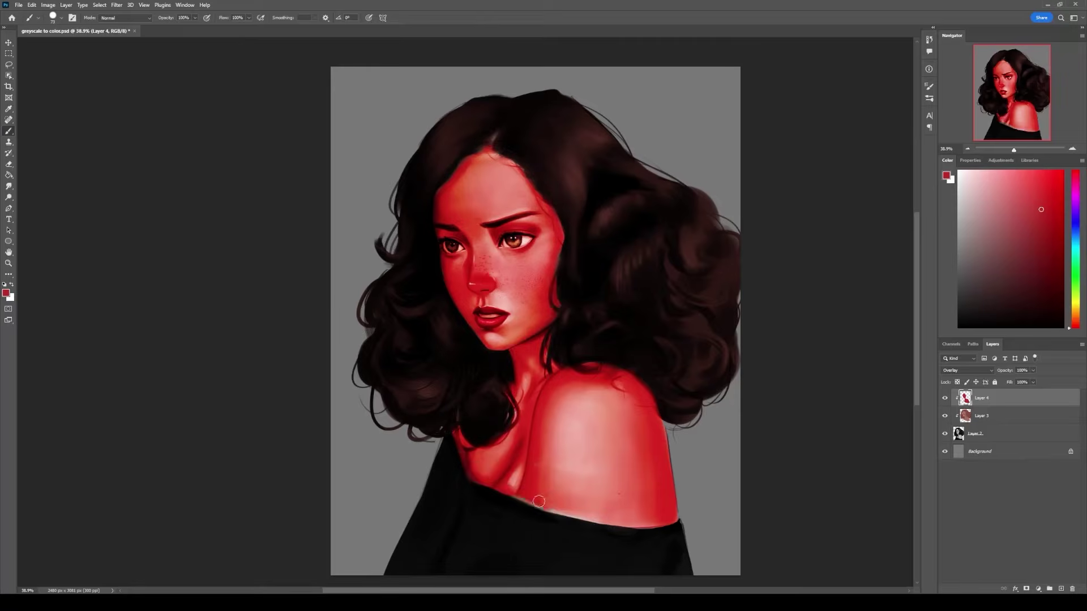
Lower the red Overlay layer's opacity to 19% and compare the portrait with the layer hidden and shown.
left_click_drag(998, 372, 1005, 374)
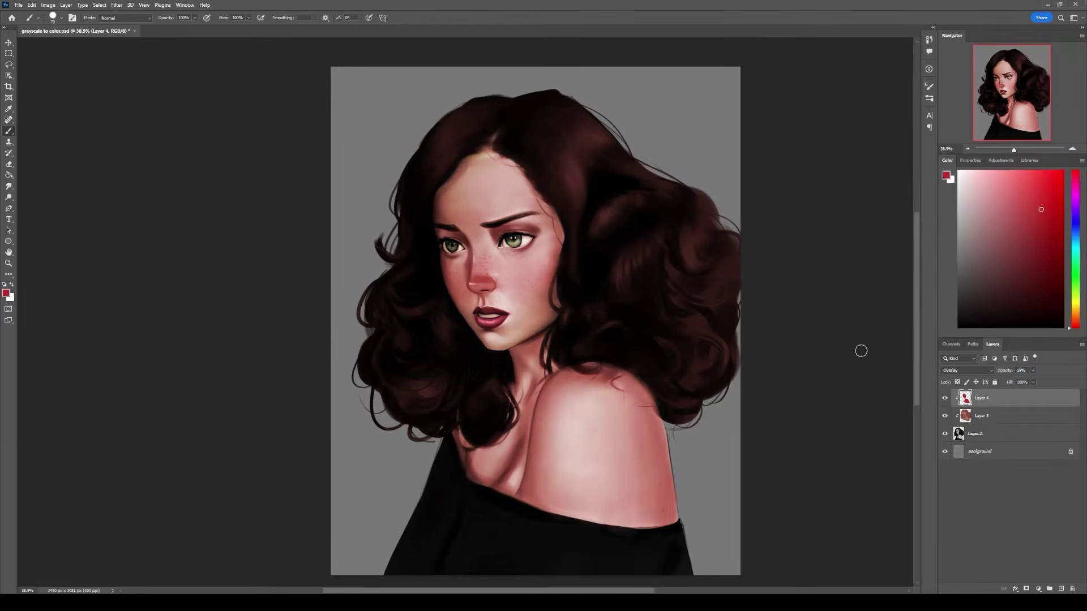
left_click(946, 398)
left_click(946, 398)
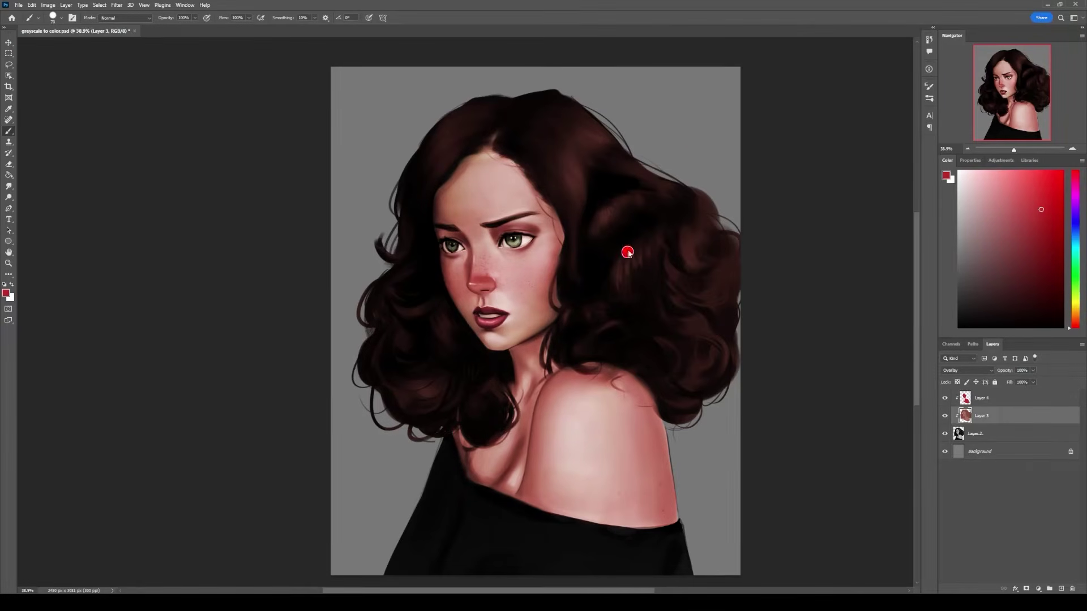
Glaze a pale orange over the crown and lighter curls of the hair on Layer 3.
left_click_drag(627, 252, 638, 252)
left_click(1075, 315)
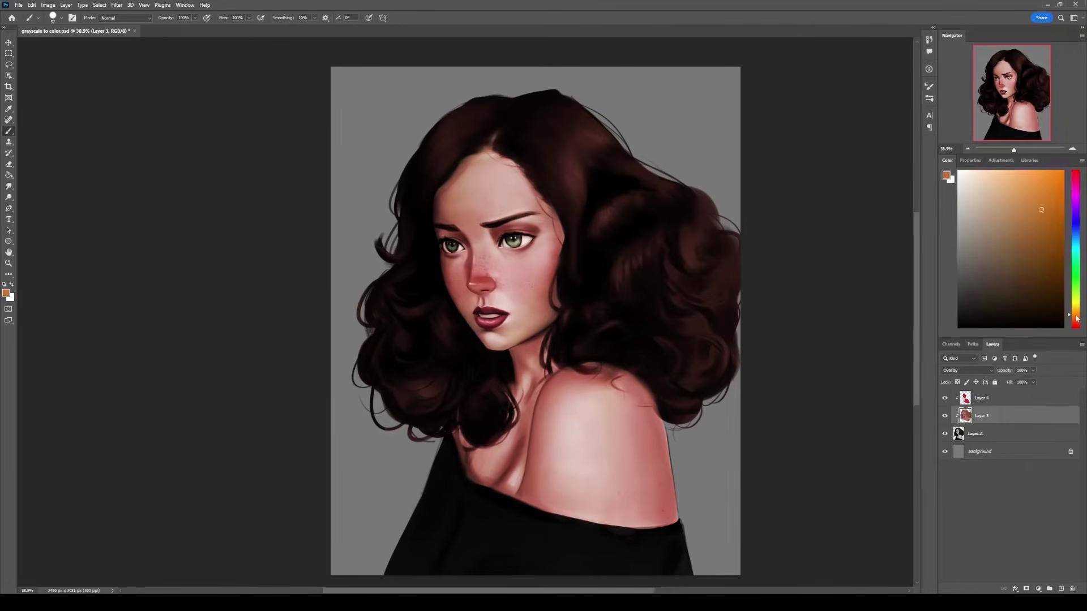
left_click_drag(992, 180, 974, 170)
left_click(1076, 311)
left_click_drag(423, 167, 426, 199)
left_click_drag(589, 135, 558, 155)
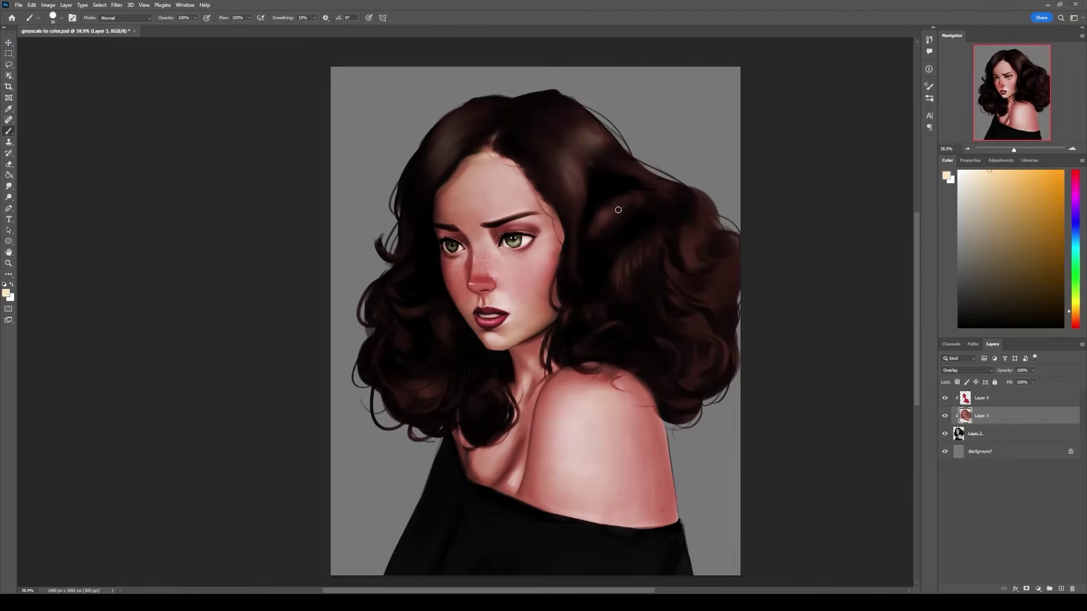
left_click_drag(619, 210, 602, 219)
left_click_drag(648, 262, 648, 262)
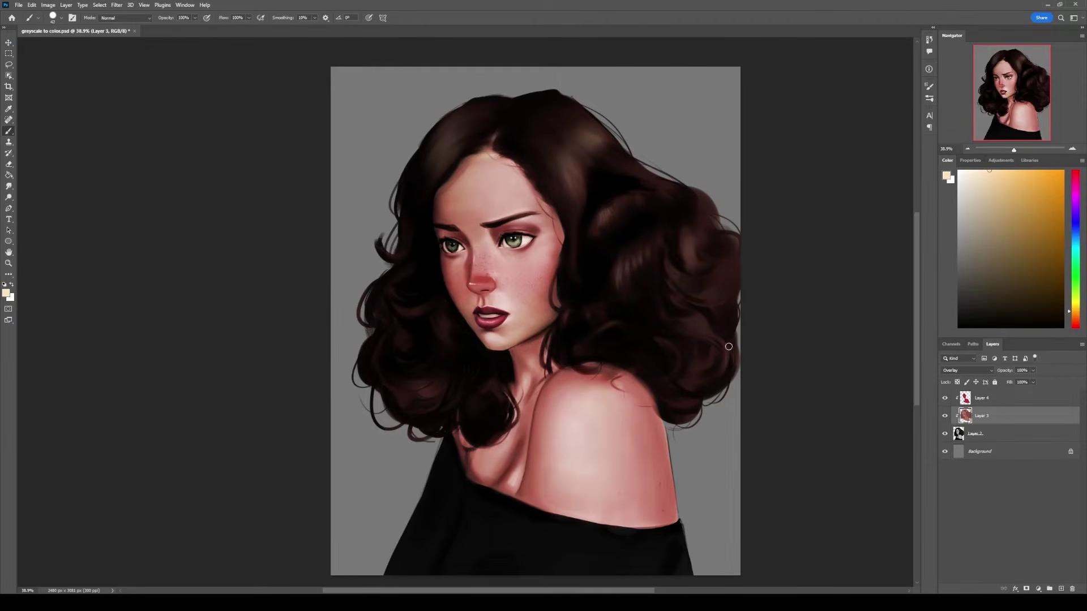
left_click(427, 307)
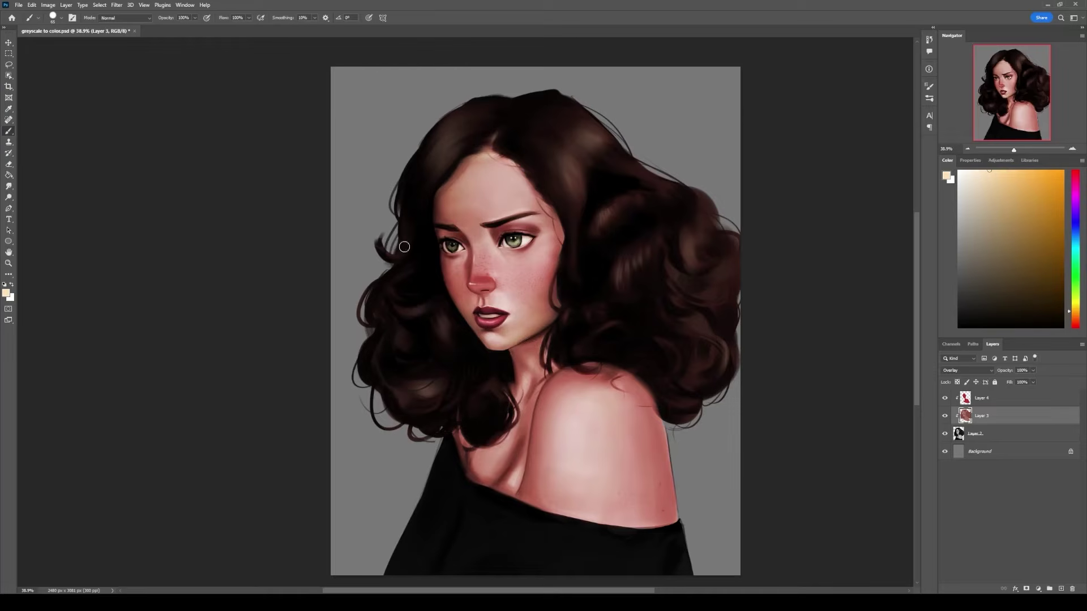
Vary the upper hair with strokes of saturated orange and a dark red sampled from the hair.
left_click(1046, 170)
left_click_drag(456, 158, 462, 158)
left_click(633, 170, "alt")
left_click_drag(632, 171, 653, 170)
left_click(588, 200, "alt")
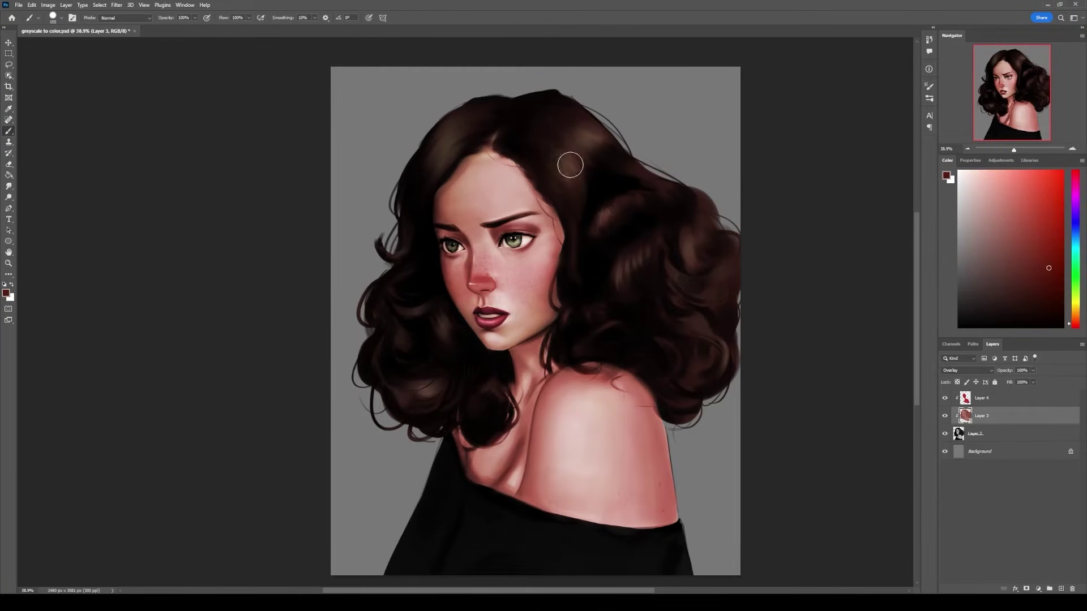
Brush a saturated red tint into the lower and outer curls on both sides of the hair.
left_click(1053, 181)
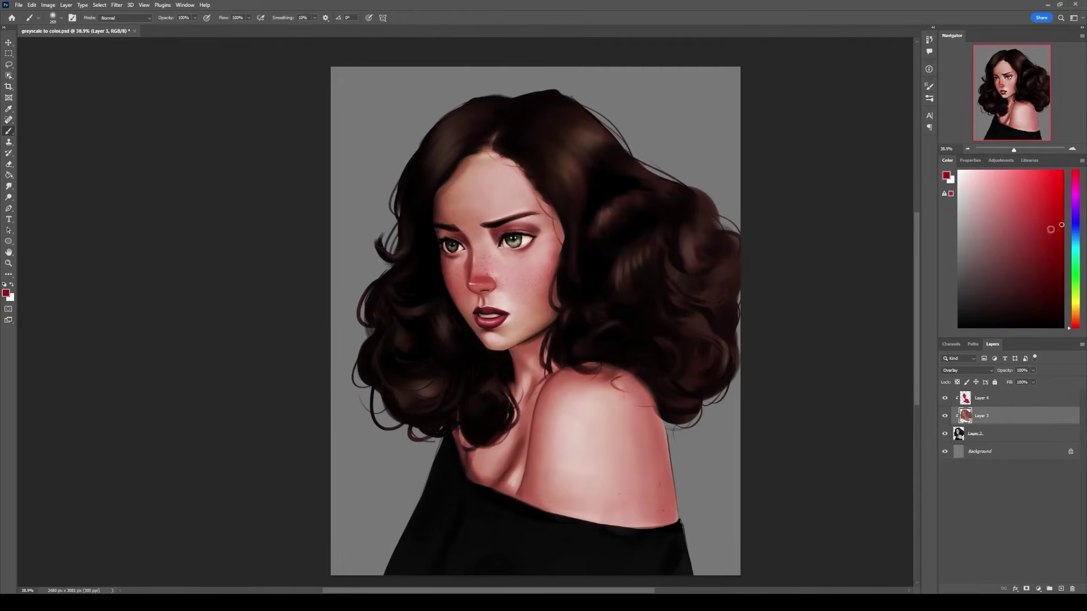
left_click(444, 383)
left_click(696, 371)
left_click_drag(693, 258, 654, 258)
Choose a muted blue and paint it over the black off-shoulder top.
left_click(1076, 228)
left_click(1001, 204)
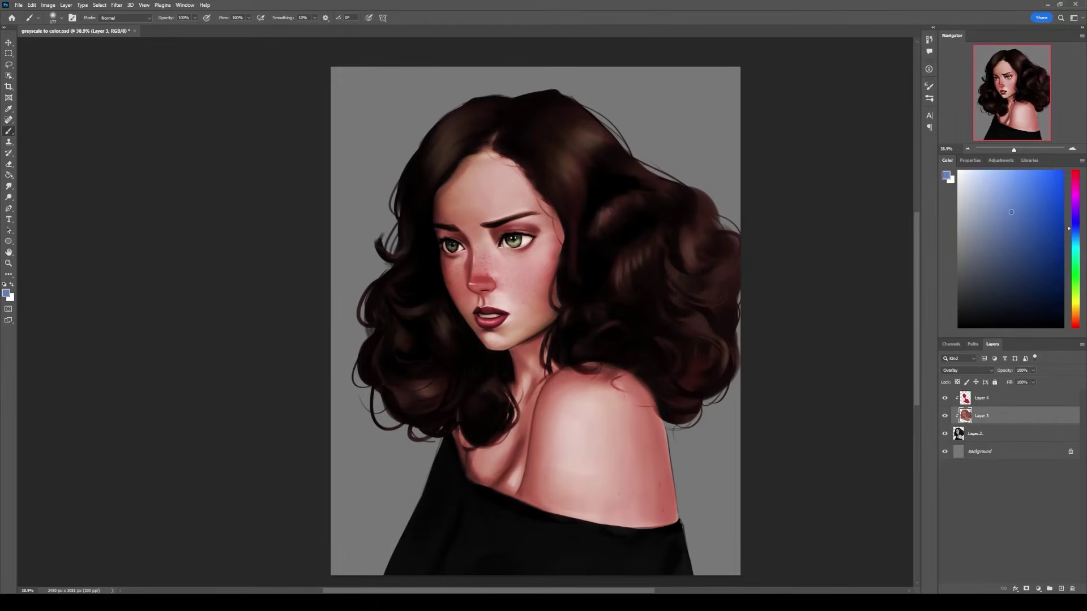
left_click_drag(412, 539, 444, 536)
mouse_move(431, 521)
left_mouse_down()
mouse_move(477, 581)
mouse_move(498, 555)
mouse_move(561, 542)
mouse_move(483, 555)
mouse_move(682, 565)
mouse_move(549, 538)
mouse_move(581, 555)
left_mouse_up()
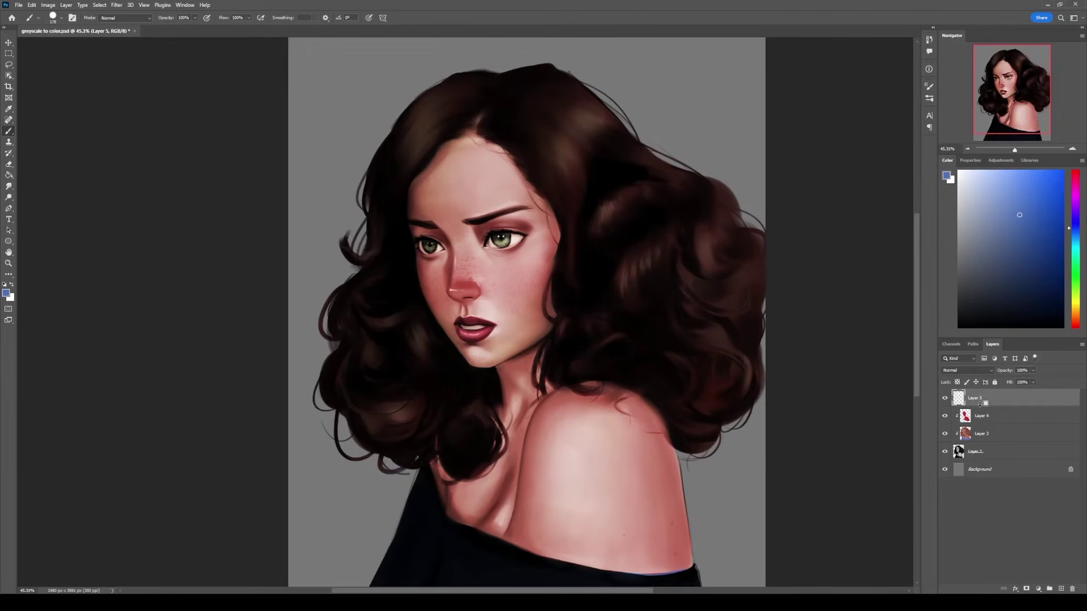
Clip the new Layer 5 to the layers below and set its blend mode to Darken.
left_click(980, 403, "alt")
key("Down")
key("Down")
key("Down")
key("Down")
key("Down")
key("Down")
key("Down")
key("Down")
Paint a muted reddish brown over the face, chest and shoulder, and lower the Darken layer's opacity to 39%.
left_click_drag(1077, 319, 1077, 326)
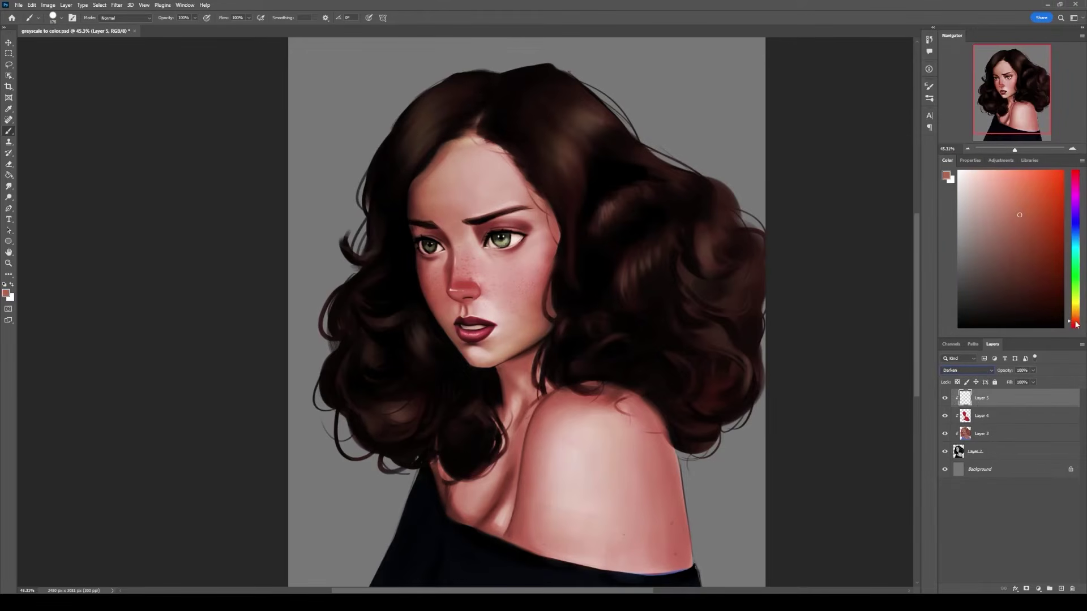
left_click(989, 196)
right_click(505, 269, "alt")
right_click(493, 248, "alt")
mouse_move(491, 217)
left_mouse_down()
mouse_move(479, 226)
mouse_move(498, 272)
mouse_move(470, 226)
mouse_move(462, 178)
mouse_move(448, 170)
mouse_move(430, 199)
mouse_move(453, 238)
mouse_move(498, 170)
left_mouse_up()
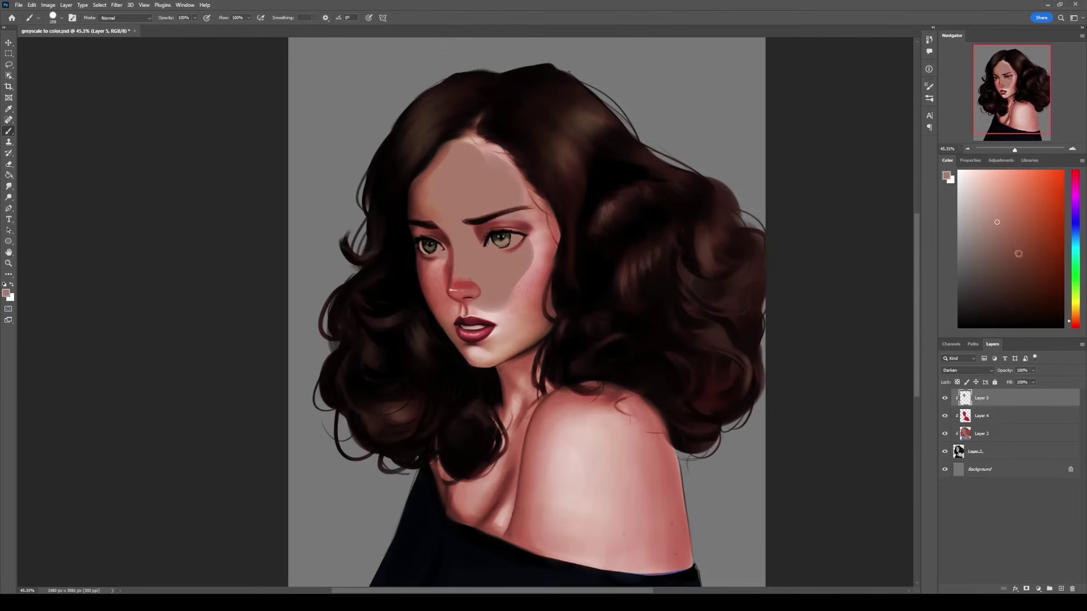
left_click(1006, 234)
mouse_move(480, 218)
left_mouse_down()
mouse_move(430, 226)
mouse_move(481, 295)
mouse_move(526, 239)
mouse_move(470, 159)
mouse_move(435, 218)
mouse_move(456, 289)
mouse_move(487, 334)
mouse_move(531, 327)
mouse_move(527, 482)
mouse_move(588, 399)
mouse_move(553, 461)
left_mouse_up()
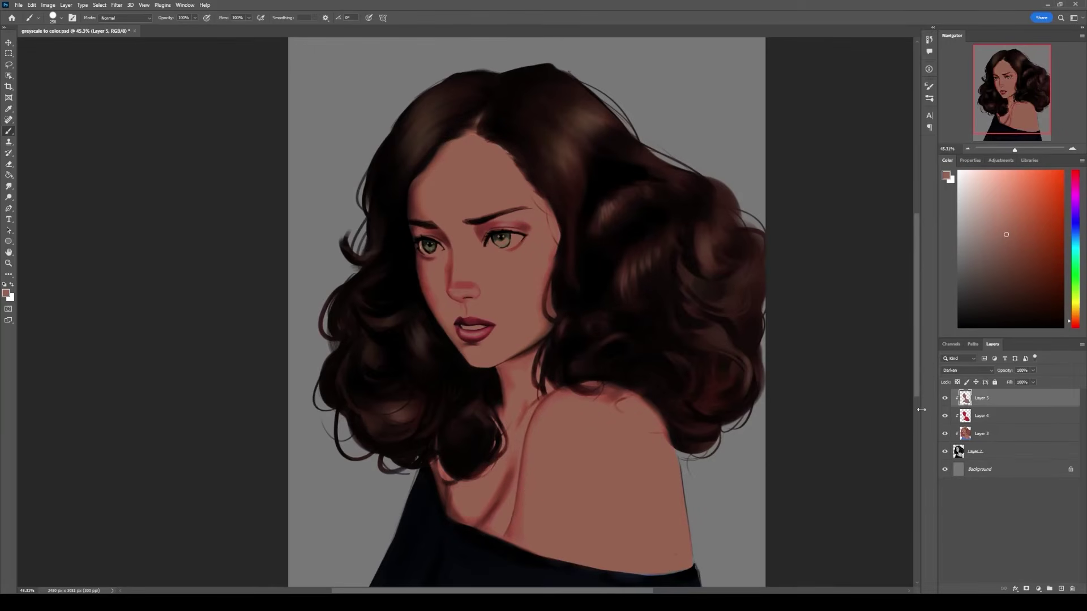
left_click_drag(1006, 372, 1003, 372)
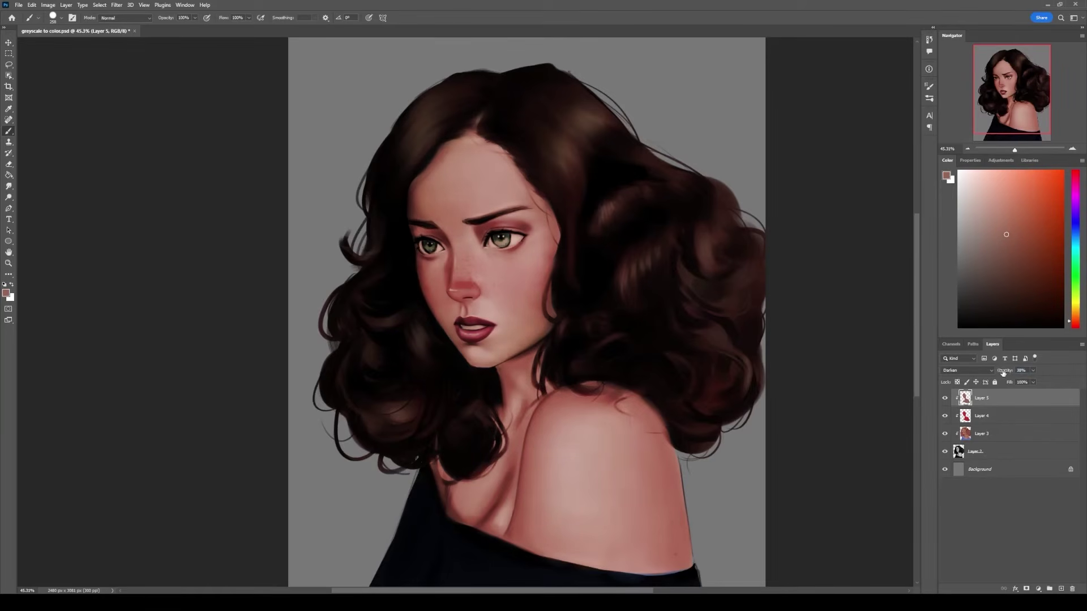
Compare the skin tones with the Darken layer hidden and shown.
left_click(945, 398)
left_click(945, 398)
left_click(945, 398)
left_click(946, 398)
left_click(947, 398)
left_click(946, 398)
left_click(946, 398)
left_click(946, 398)
left_click(945, 399)
left_click(945, 399)
left_click(945, 399)
left_click(945, 399)
left_click(945, 400)
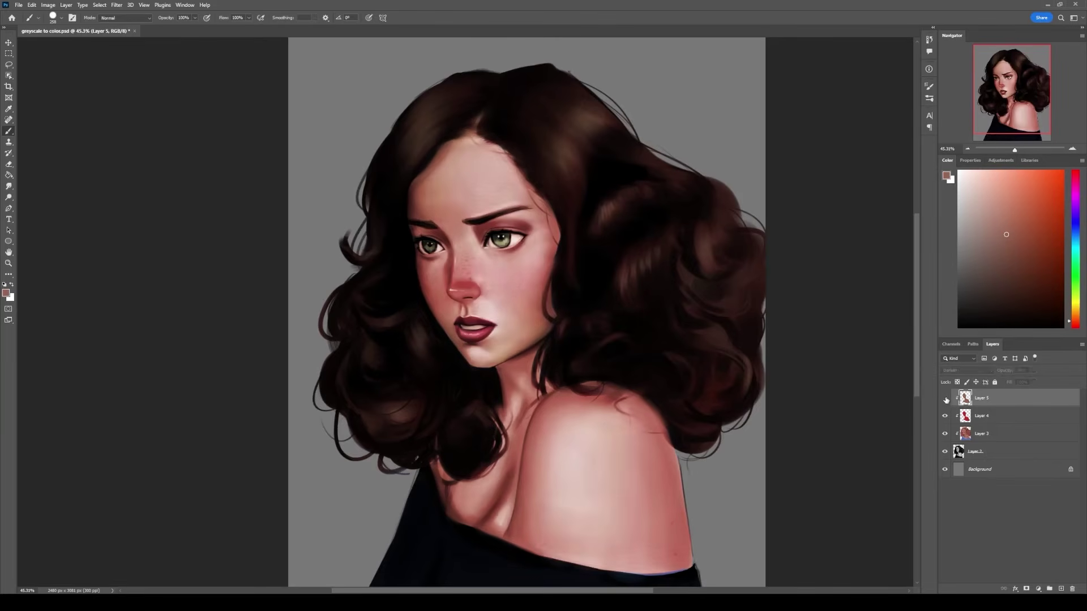
left_click(945, 399)
left_click(945, 399)
left_click(945, 399)
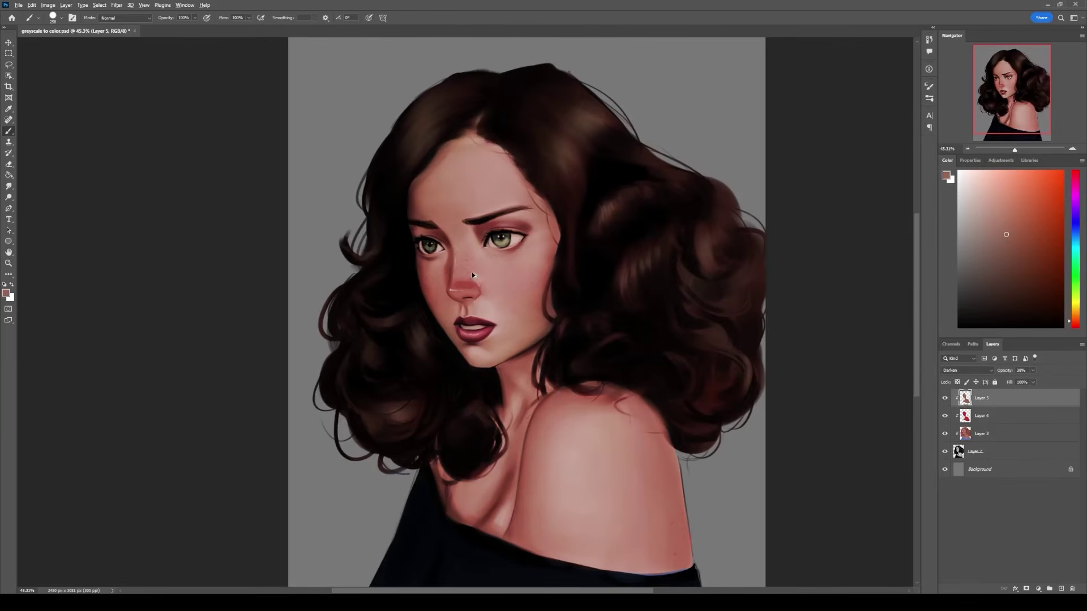
Add another clipped layer on top and set its blend mode to Soft Light.
key("ctrl+shift+alt+n")
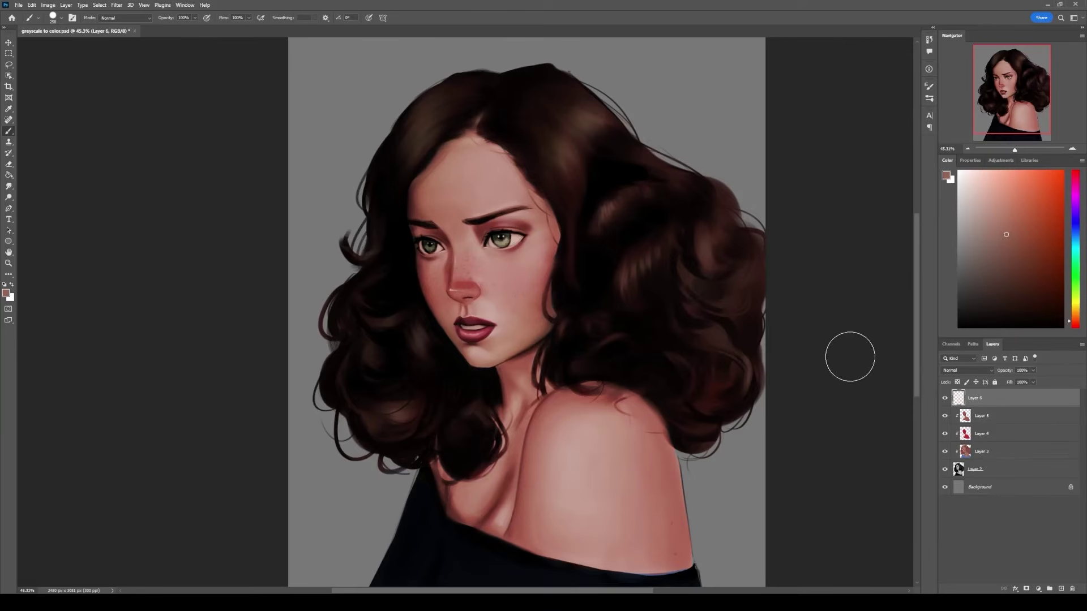
left_click(982, 407, "alt")
scroll(982, 373, "down", 12)
key("Down")
key("Down")
key("Down")
key("Down")
key("Down")
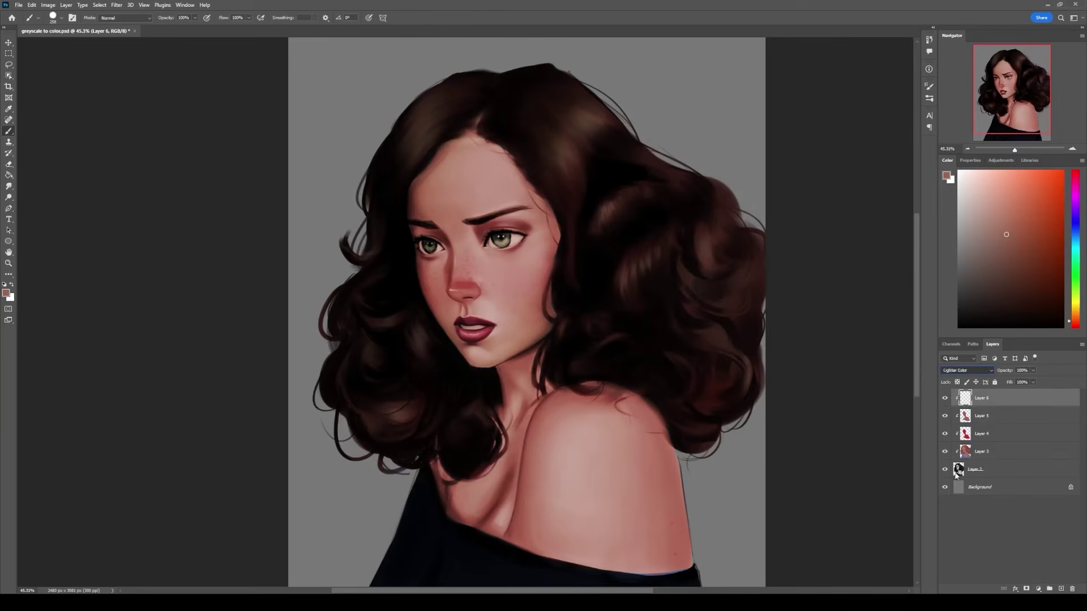
Brush a pale yellow glow over the forehead and the cheek beside the nose.
left_click(1076, 305)
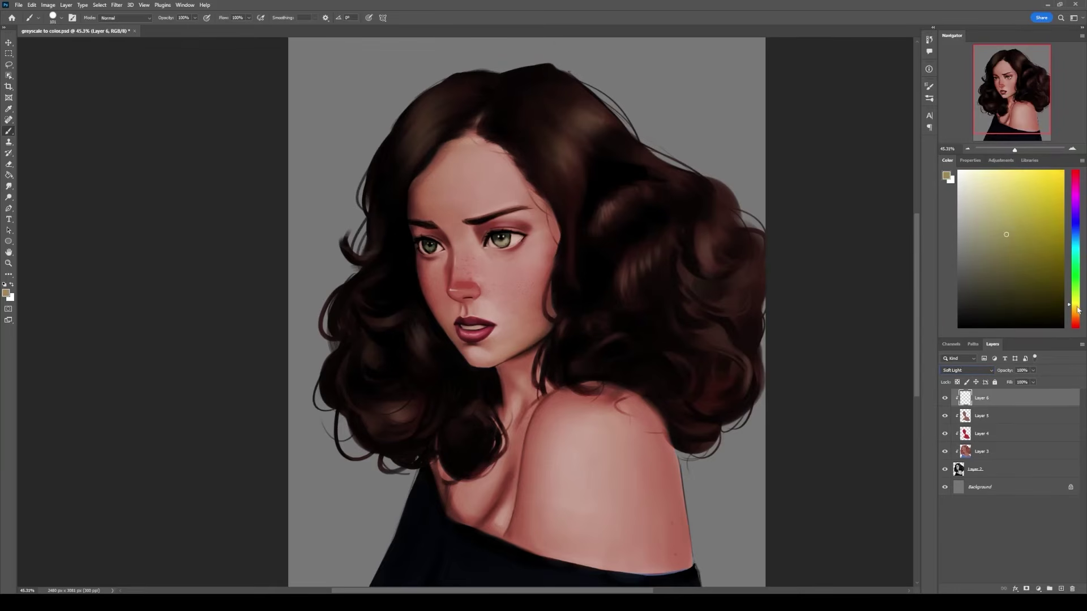
left_click(971, 170)
right_click(491, 202, "alt")
left_click_drag(491, 202, 505, 201)
mouse_move(513, 254)
left_mouse_down()
mouse_move(523, 275)
mouse_move(481, 260)
left_mouse_up()
right_click(534, 269, "alt")
Choose a pale orange and brighten the irises of both eyes with a smaller brush.
left_click(480, 256, "alt")
left_click(1075, 314)
left_click(992, 176)
left_click(539, 233, "alt")
right_click(539, 233, "alt")
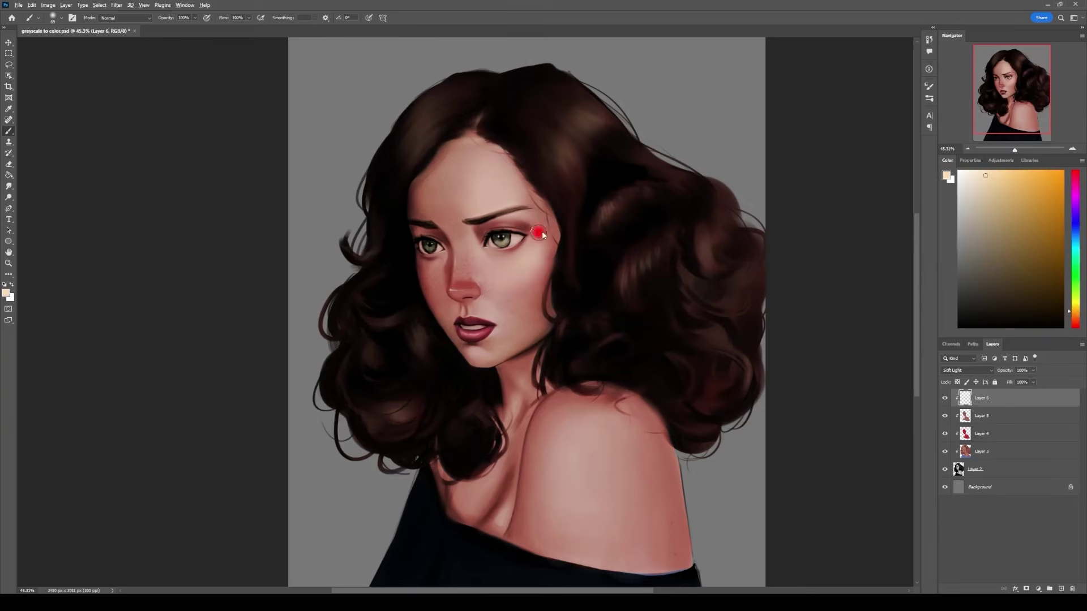
left_click(501, 239)
left_click(430, 246)
key("bracketright")
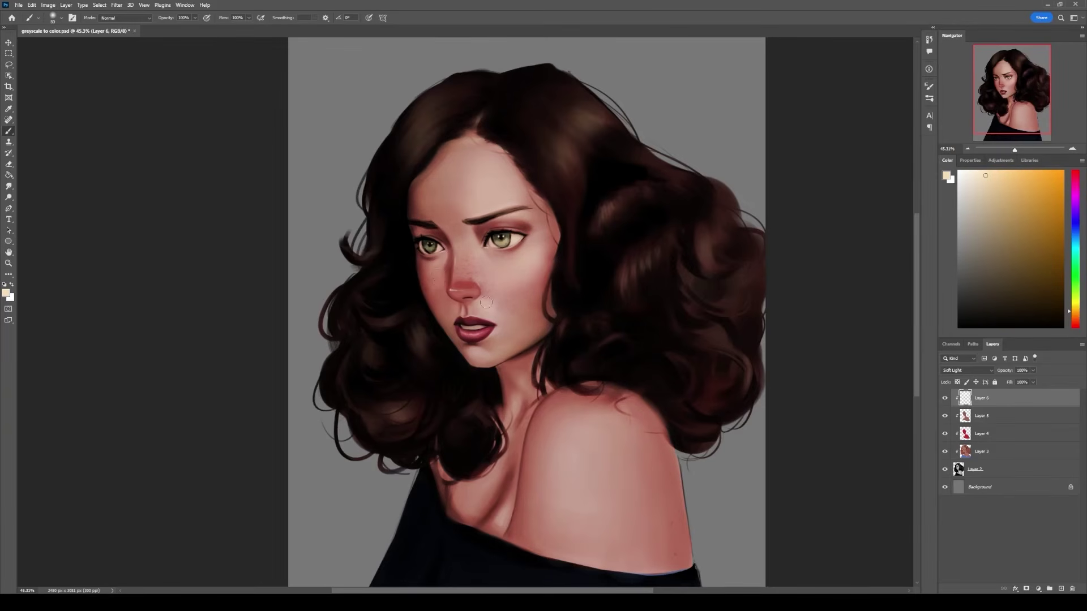
Add soft pale orange highlights to the cheek, shoulder, chest, neck, upper eyelid and chin.
left_click_drag(523, 283, 550, 284)
mouse_move(558, 424)
left_mouse_down()
mouse_move(559, 450)
mouse_move(592, 430)
mouse_move(540, 408)
left_mouse_up()
mouse_move(486, 490)
left_mouse_down()
mouse_move(462, 498)
mouse_move(476, 518)
left_mouse_up()
left_click(509, 419)
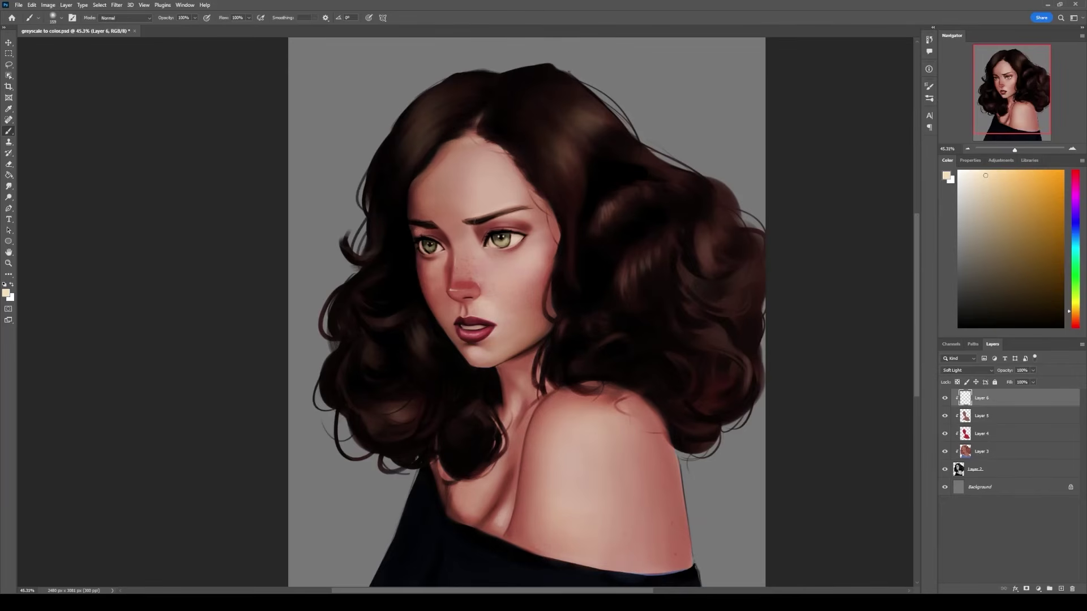
left_click_drag(507, 229, 498, 229)
left_click(469, 349)
left_click_drag(511, 323, 513, 323)
scroll(765, 180, "down", 1)
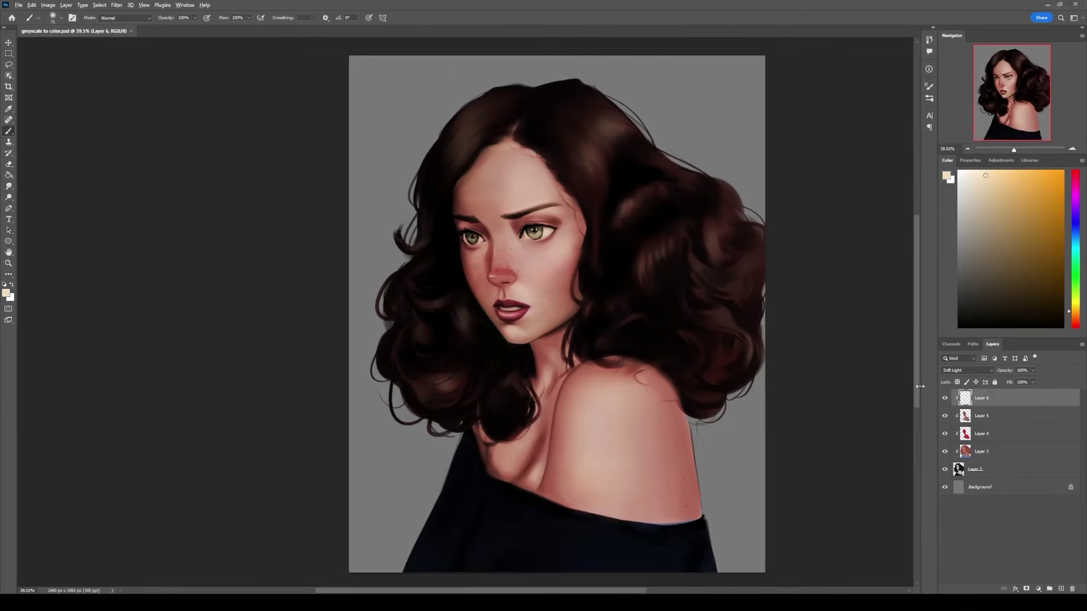
Add a new Normal layer on top and choose a pale peach colour with a smaller brush.
key("ctrl+shift+alt+n")
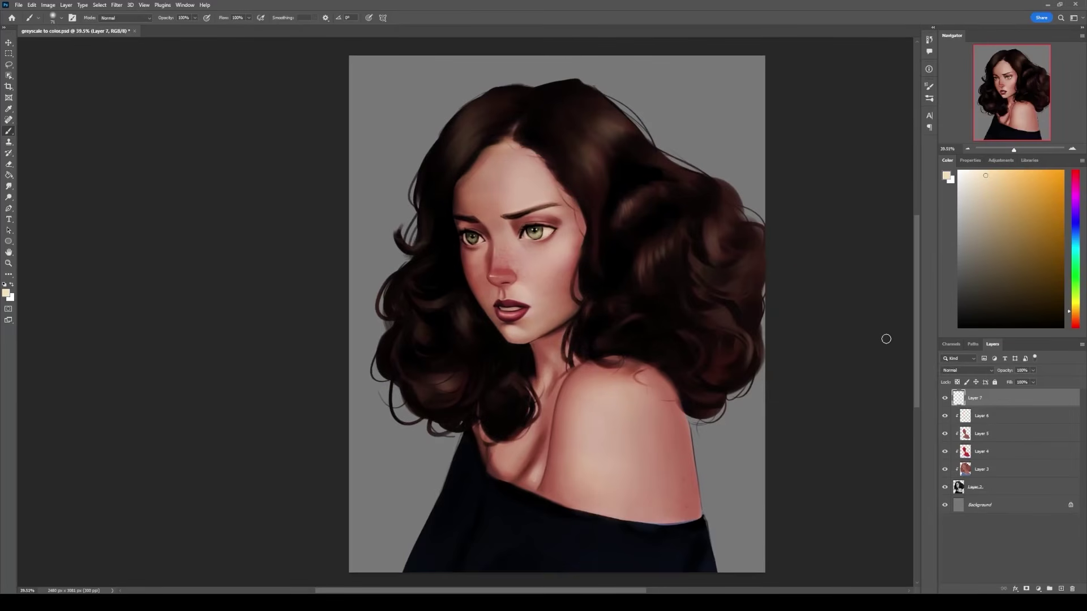
scroll(557, 221, "up", 3)
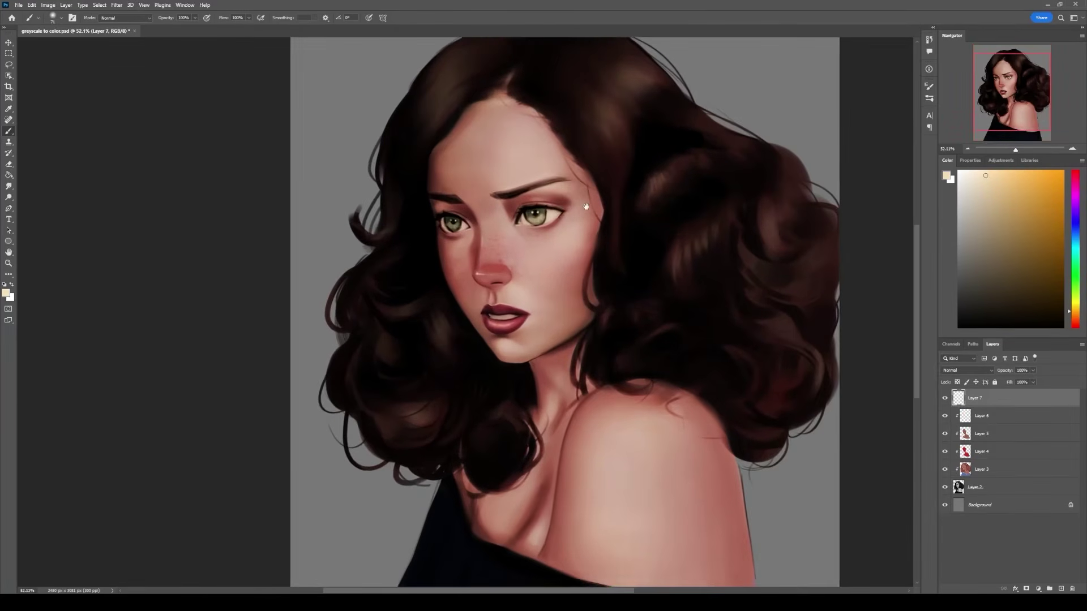
key(".")
left_click(1077, 316)
left_click(979, 170)
key("[")
key("[")
key("[")
key("[")
key("[")
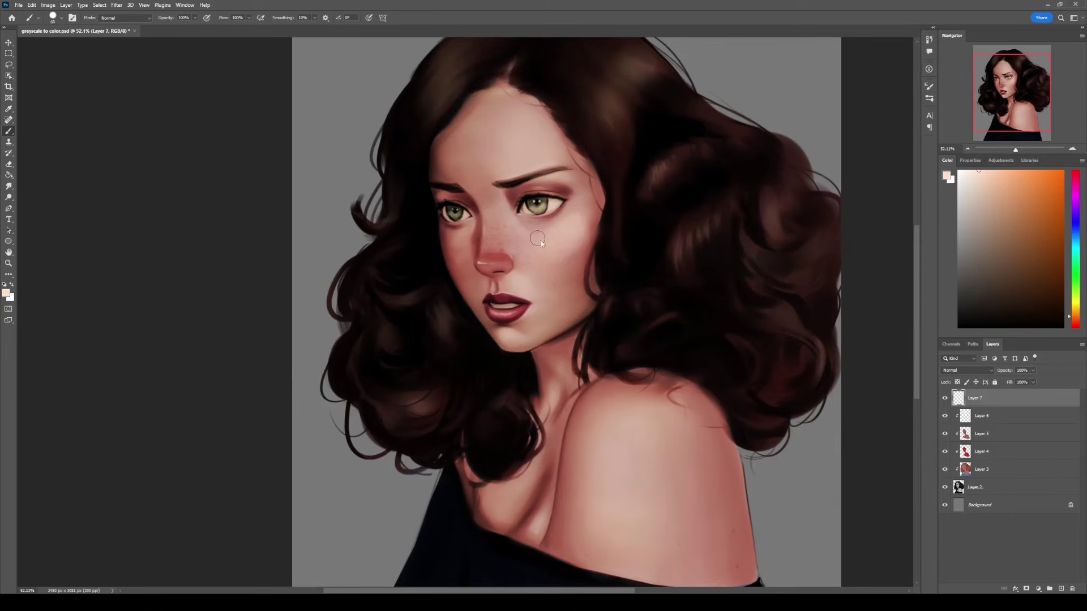
Paint light peach accents beside the nose and along the nearer eye's upper lid.
left_click(539, 162, "alt")
right_click(508, 259, "alt")
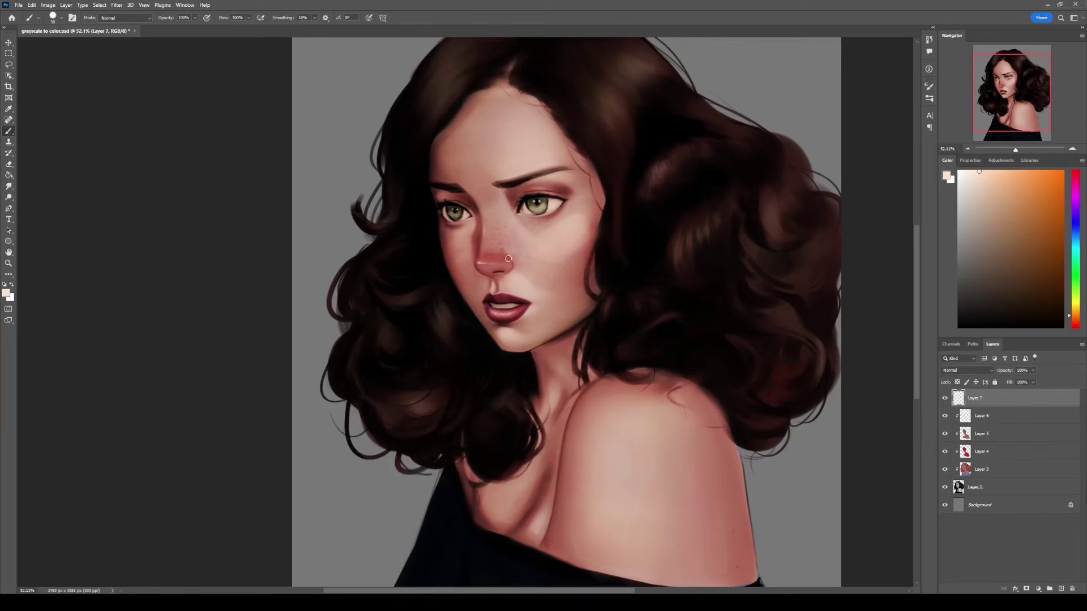
left_click_drag(527, 189, 560, 185)
right_click(512, 233, "alt")
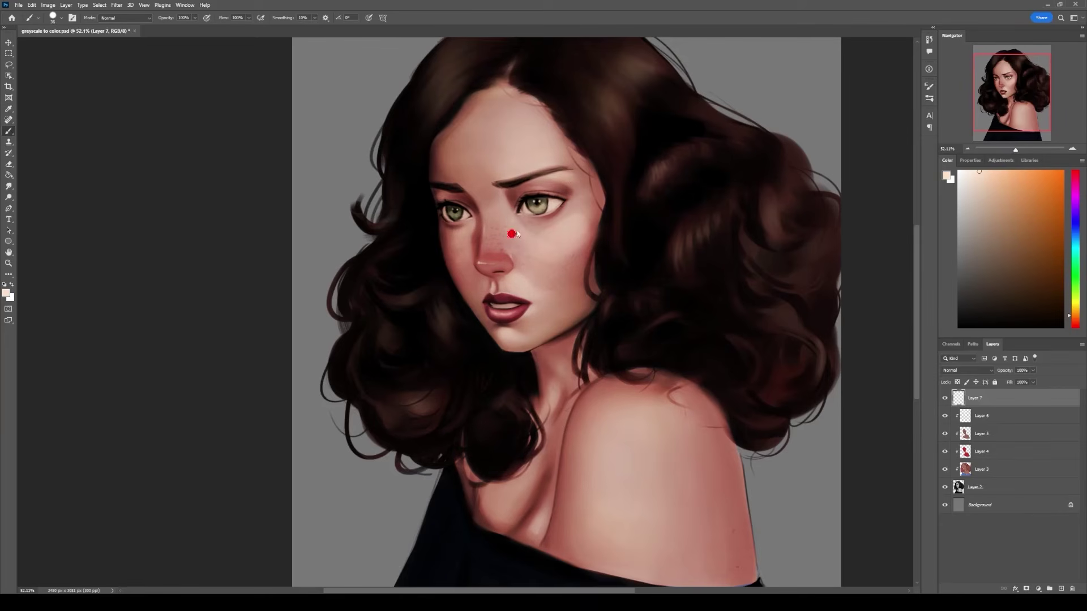
Retouch the nearer eye with fine strokes in colours sampled around it.
scroll(556, 208, "up", 5)
left_click(566, 201, "alt")
right_click(528, 217, "alt")
left_click(535, 221, "alt")
mouse_move(521, 211)
left_mouse_down()
mouse_move(536, 226)
mouse_move(553, 202)
mouse_move(531, 214)
left_mouse_up()
left_click(552, 204, "alt")
left_click(530, 212, "alt")
Retouch the iris and lower lid of the far eye using sampled eye and skin colours.
left_click(341, 223, "alt")
left_click(425, 230, "alt")
right_click(426, 226, "alt")
mouse_move(341, 223)
left_mouse_down()
mouse_move(428, 222)
mouse_move(427, 237)
mouse_move(459, 229)
mouse_move(442, 240)
left_mouse_up()
left_click(426, 235, "alt")
left_click(456, 222, "alt")
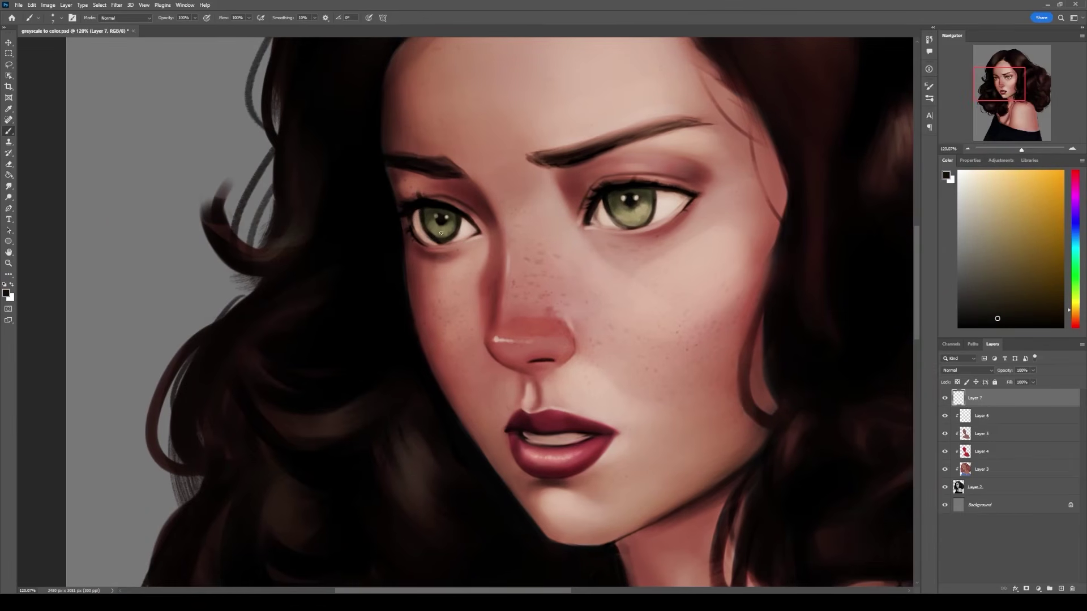
Refine the inner corner and white of the nearer eye with sampled pale pink tones.
left_click(623, 224, "alt")
left_click_drag(593, 222, 617, 227)
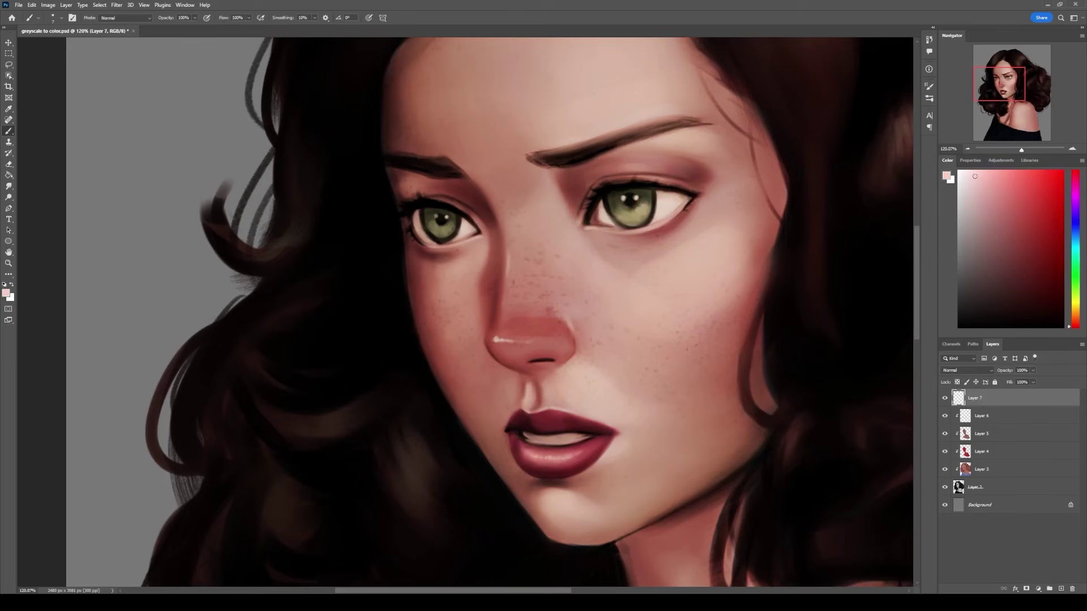
left_click(596, 234, "alt")
left_click_drag(539, 207, 482, 207)
Blend sampled skin tones over the shoulder, chest and neck with soft strokes.
left_click_drag(623, 408, 612, 245)
left_click(695, 354, "alt")
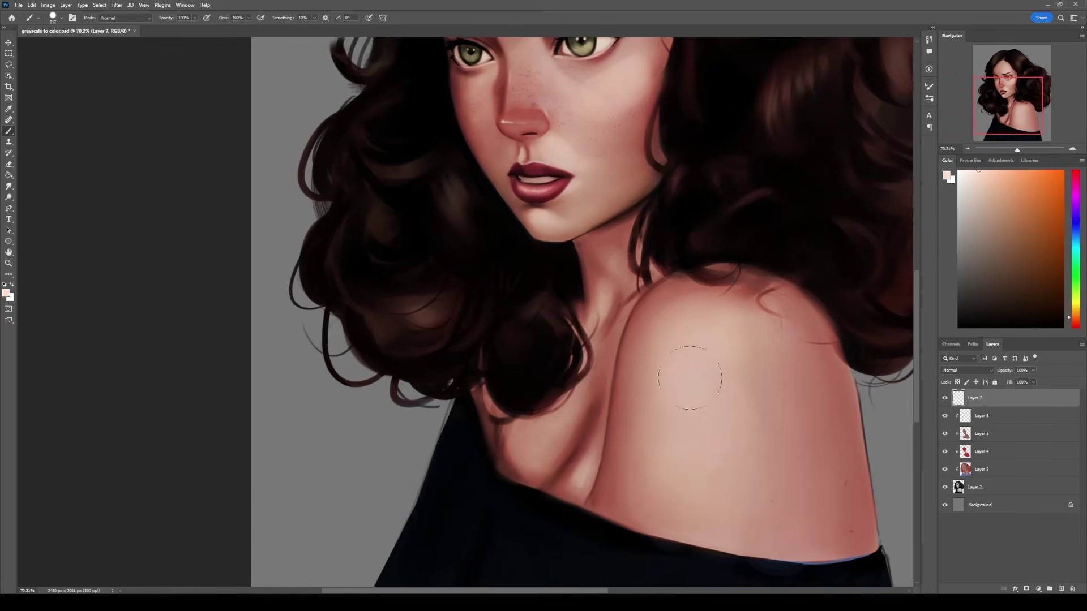
left_click_drag(603, 292, 598, 323)
left_click_drag(533, 441, 547, 467)
left_click(573, 209, "alt")
left_click_drag(574, 209, 593, 225)
mouse_move(658, 129)
left_mouse_down()
mouse_move(626, 148)
mouse_move(646, 251)
left_mouse_up()
left_click(626, 148, "alt")
Shrink the brush considerably and choose a deep, muted red as the painting colour for fine details.
key("[")
key("[")
key("[")
key("[")
key("[")
key("[")
key("[")
scroll(672, 159, "down", 2)
left_click(1075, 328)
left_click(1042, 207)
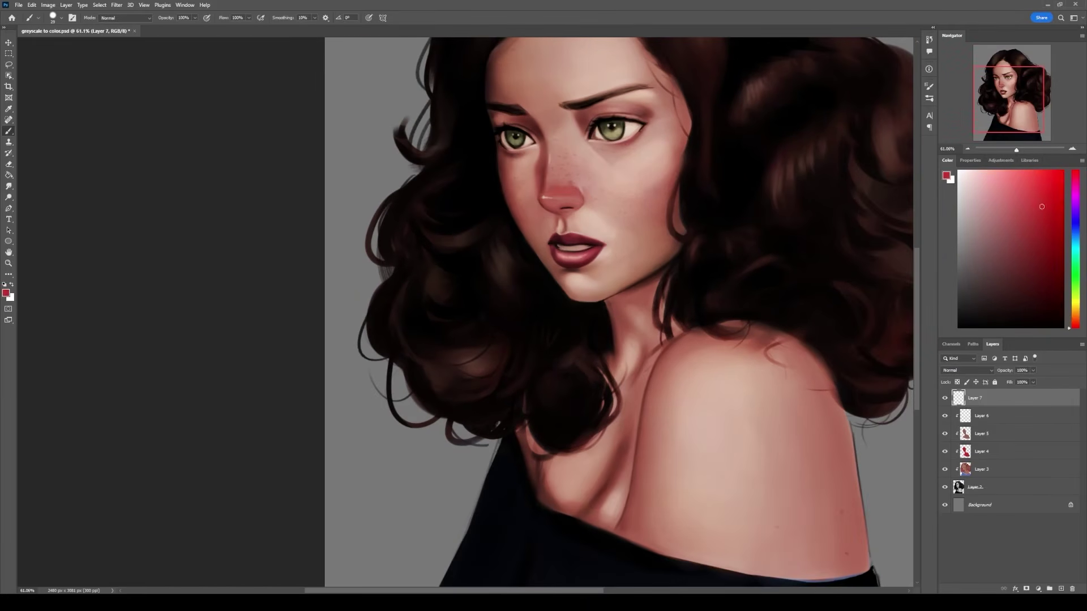
left_click(1030, 239)
Retouch the hair edge beside the far eye on the merged Layer 8 with dark browns sampled near the far temple.
key("shift+b")
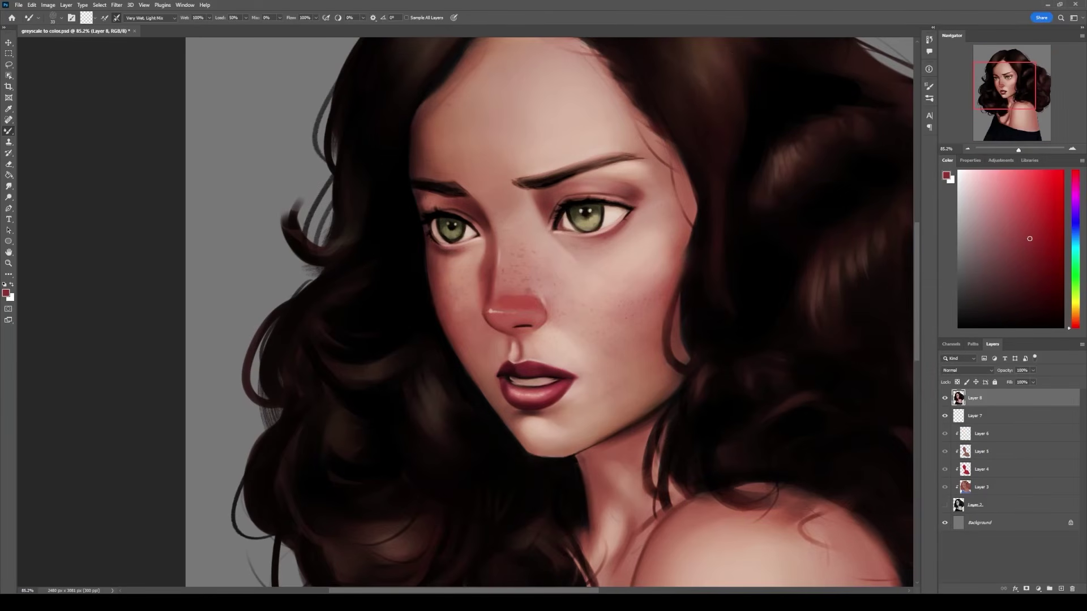
left_click(424, 164, "alt")
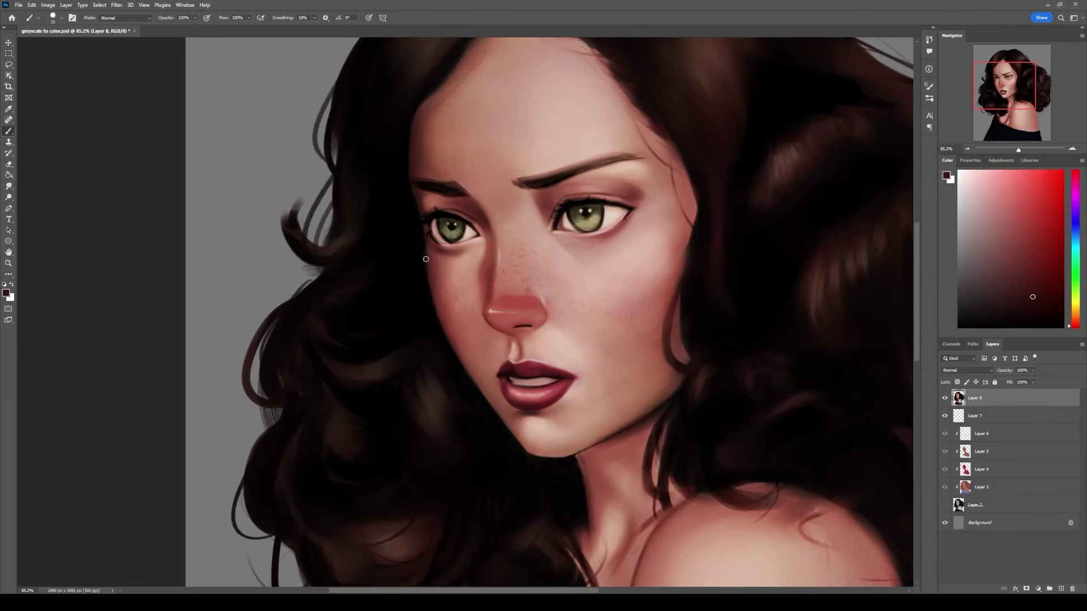
left_click(422, 177, "alt")
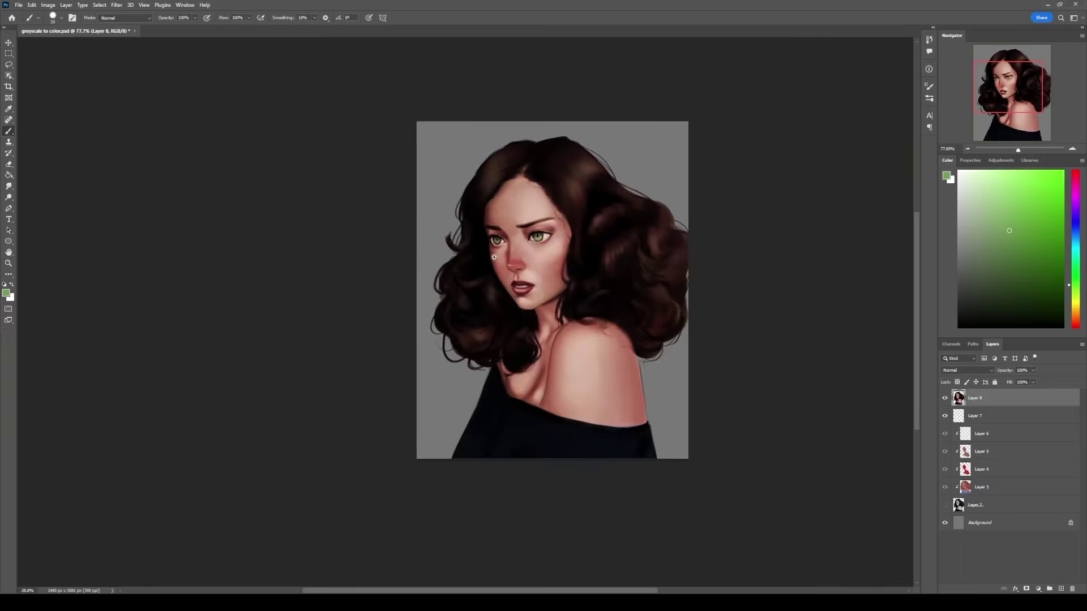
scroll(537, 545, "up", 3)
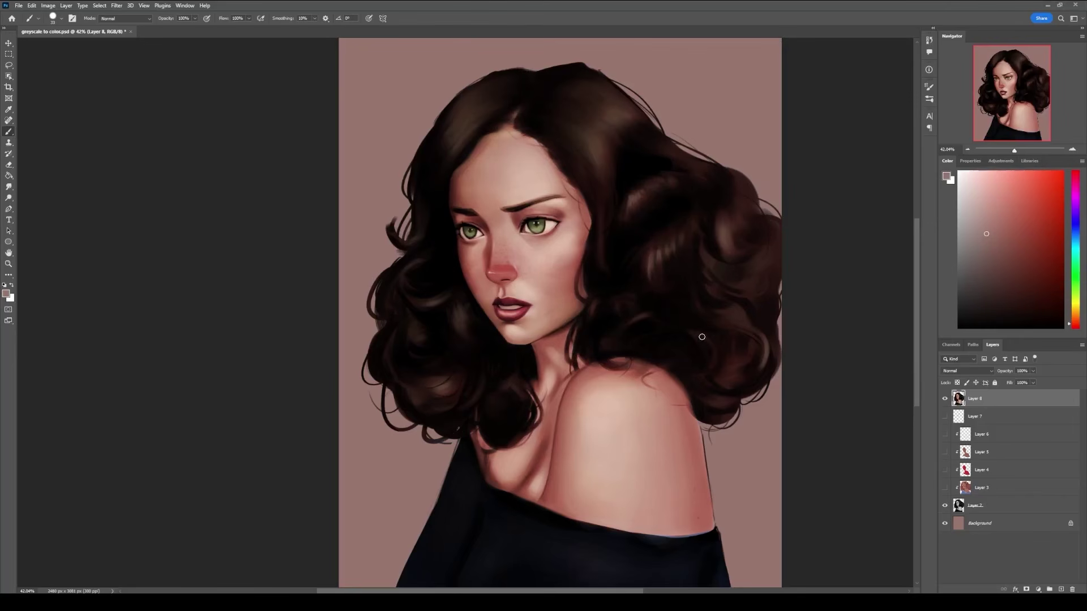
Brighten the merged portrait on Layer 8 with a Levels adjustment, lowering the white input level and comparing the preview before applying it.
left_click(49, 6)
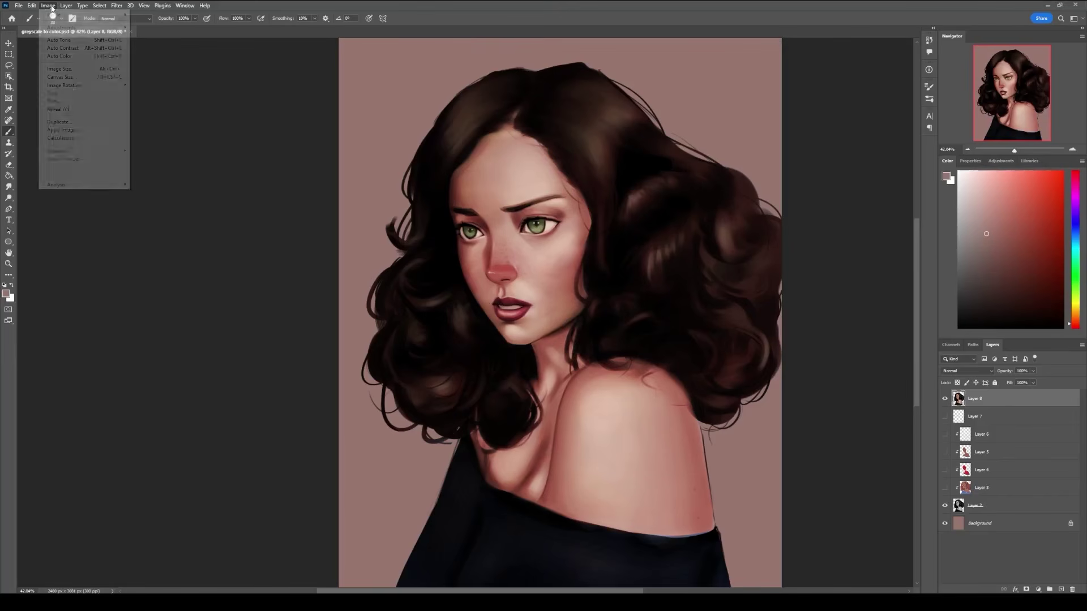
mouse_move(85, 27)
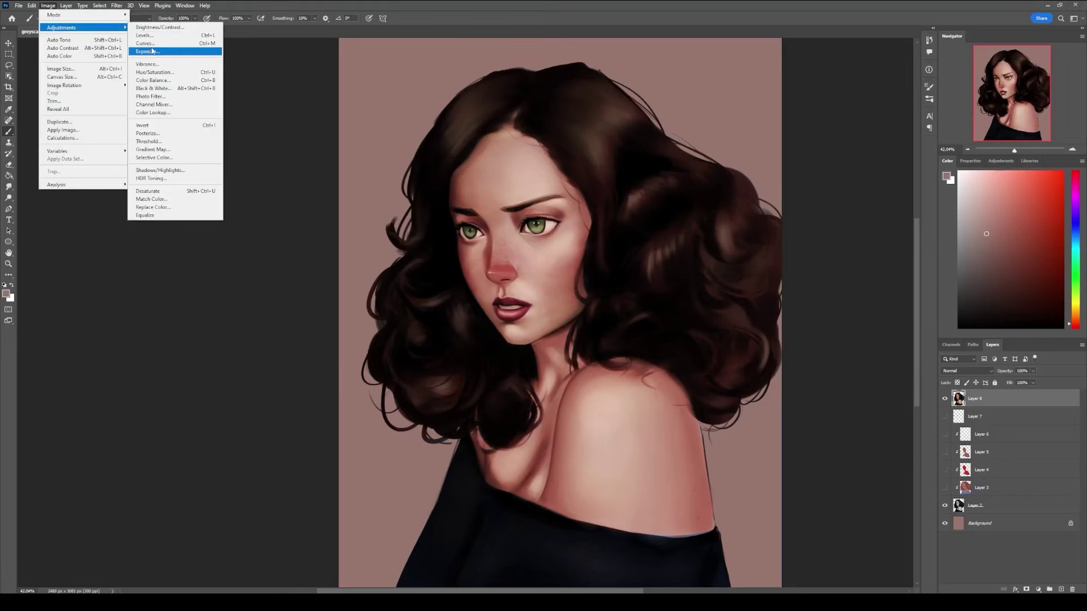
left_click(161, 36)
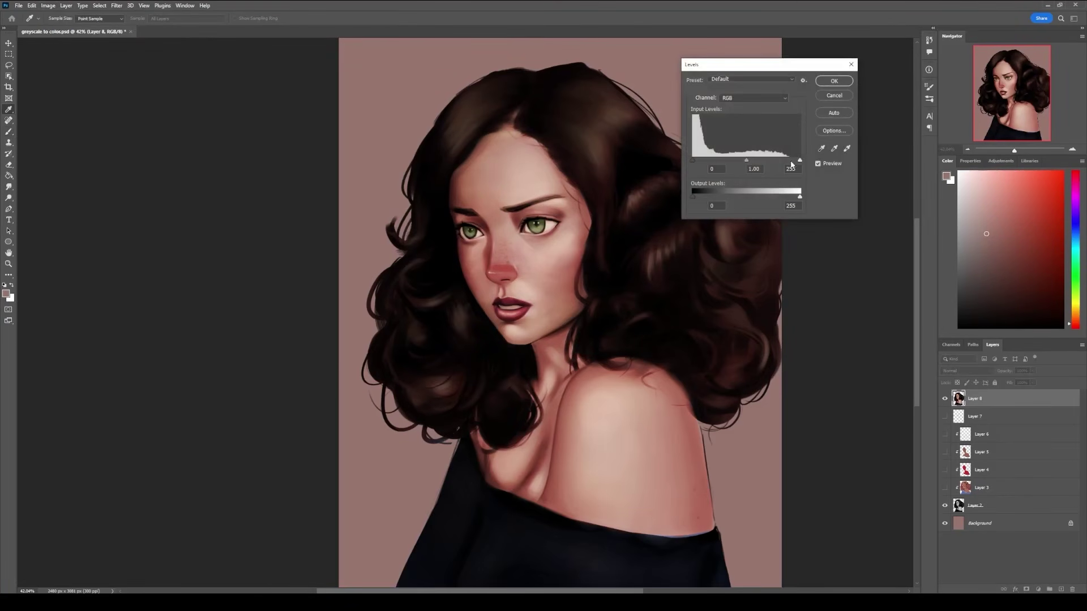
left_click_drag(800, 161, 787, 163)
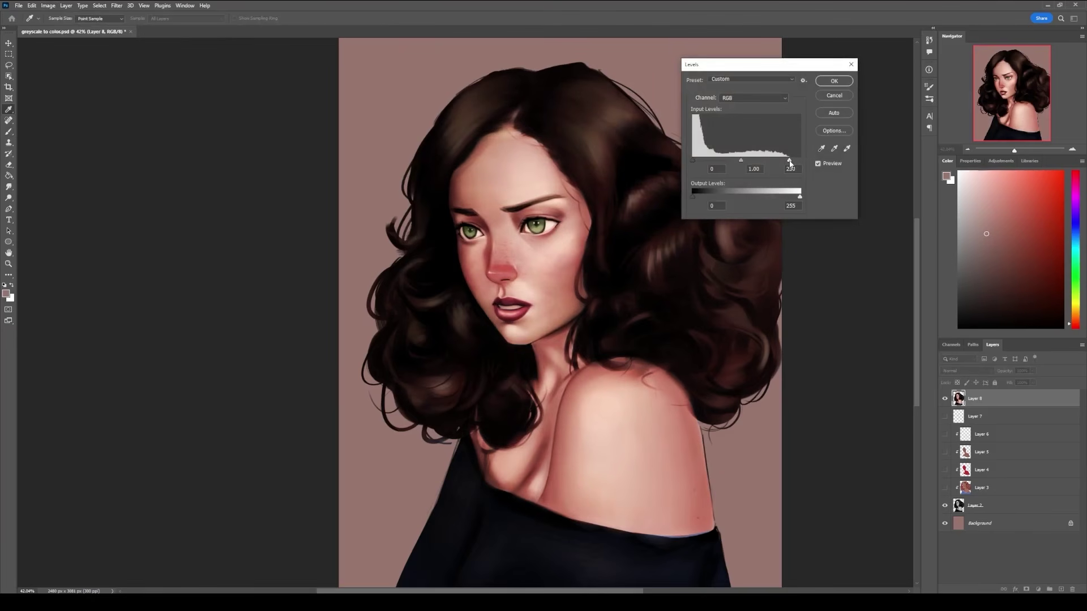
left_click(791, 164)
left_click_drag(790, 164, 788, 163)
left_click(787, 168)
left_click(817, 164)
left_click(818, 164)
left_click(835, 81)
key("b")
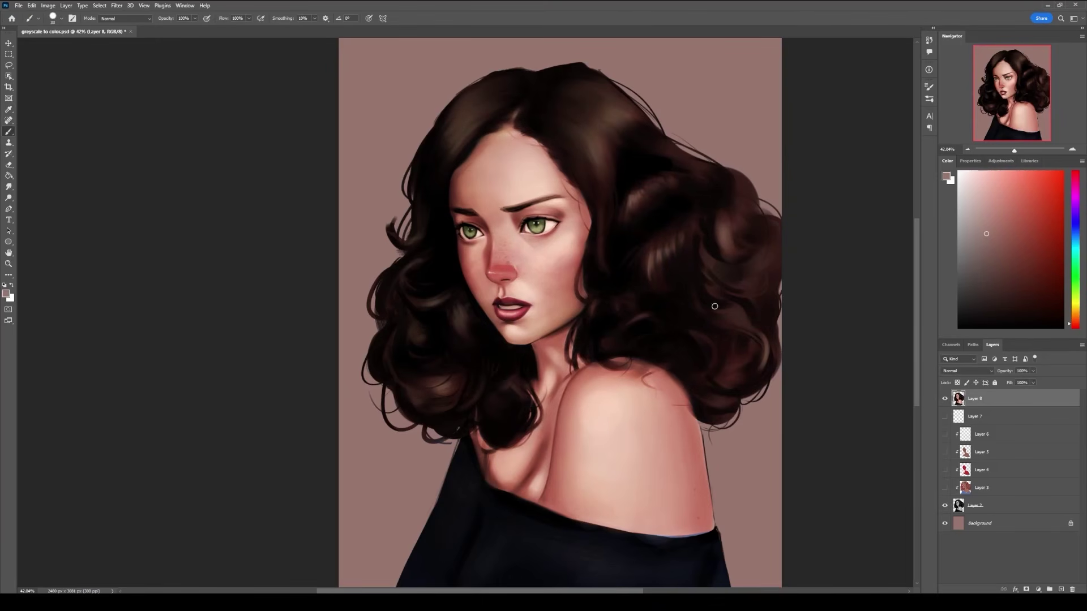